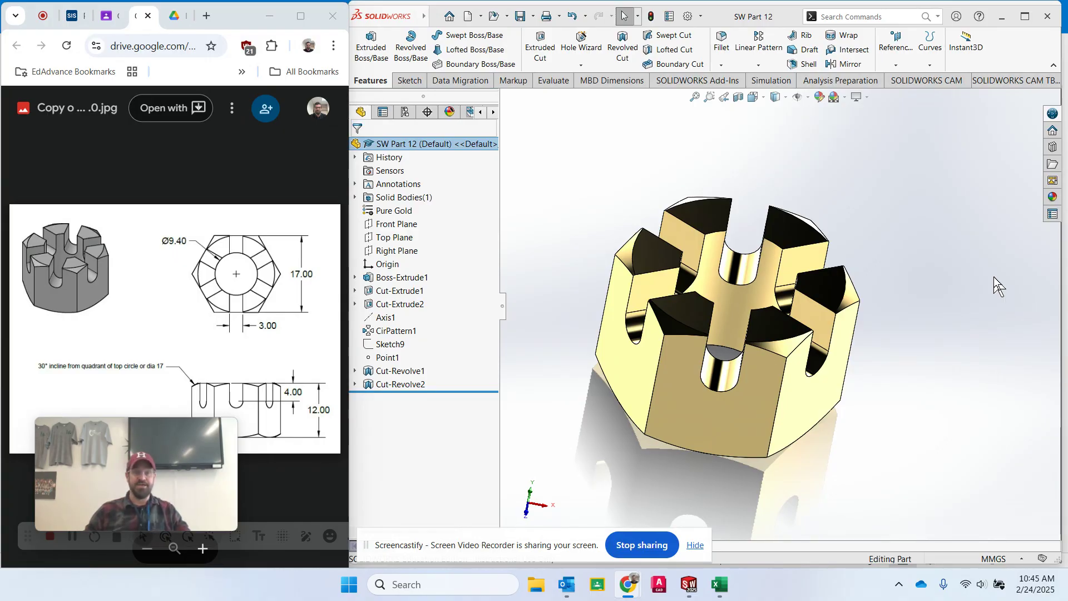
mouse_move(178, 441)
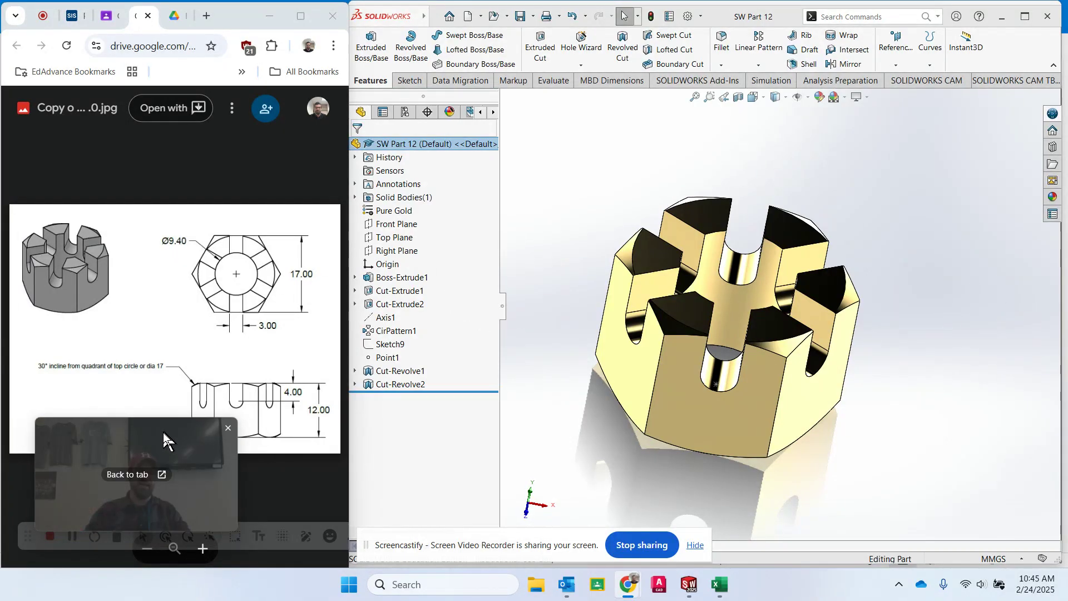
left_click_drag(165, 440, 141, 463)
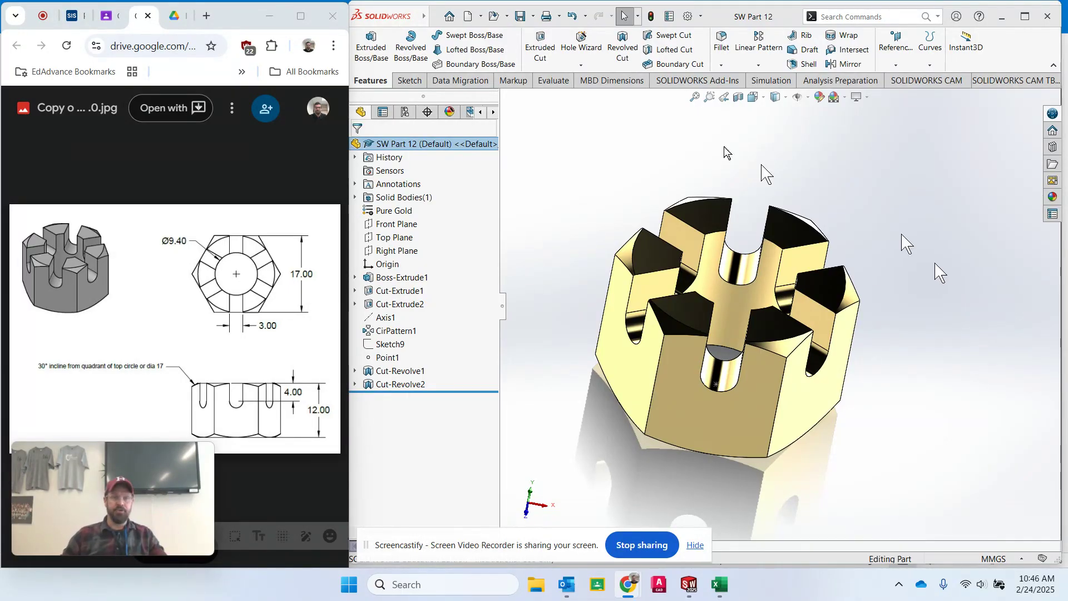
- Make a drawing from the part, opening the existing drawing file of the same name, and view the whole sheet
left_click(482, 17)
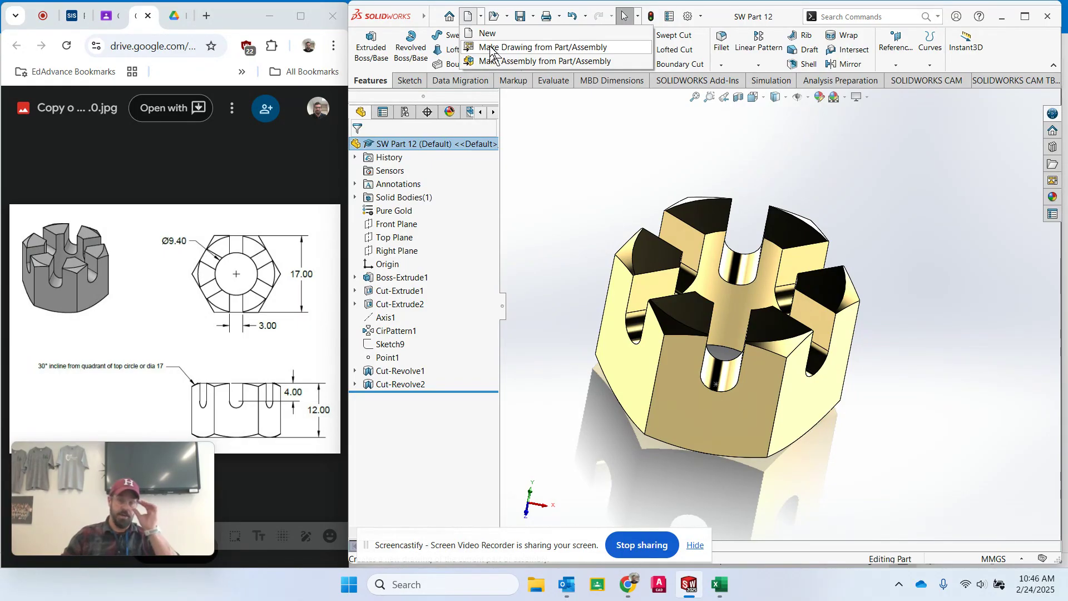
left_click(491, 49)
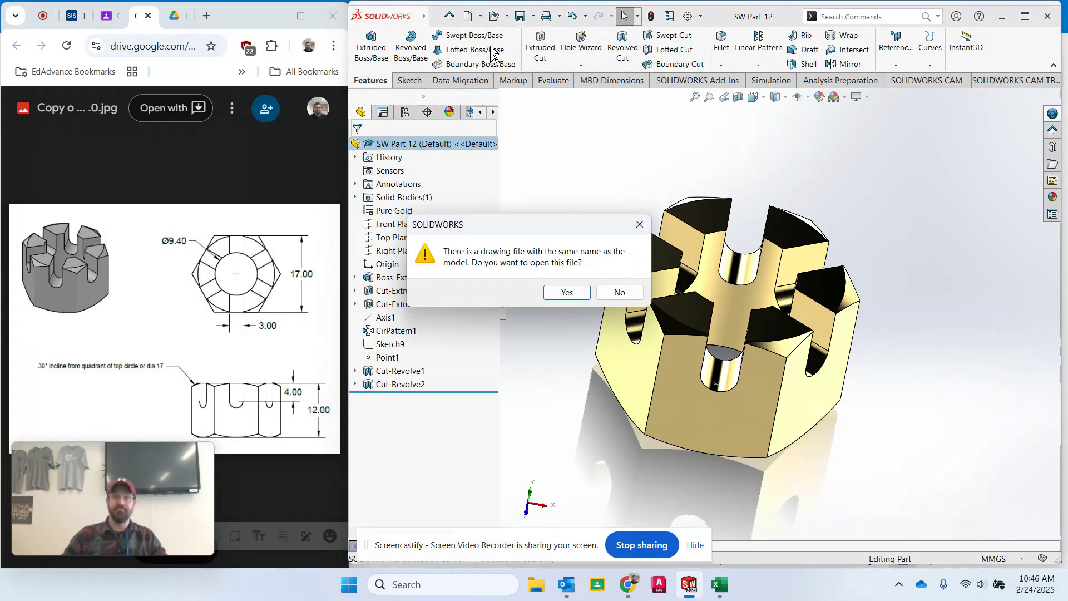
left_click(566, 292)
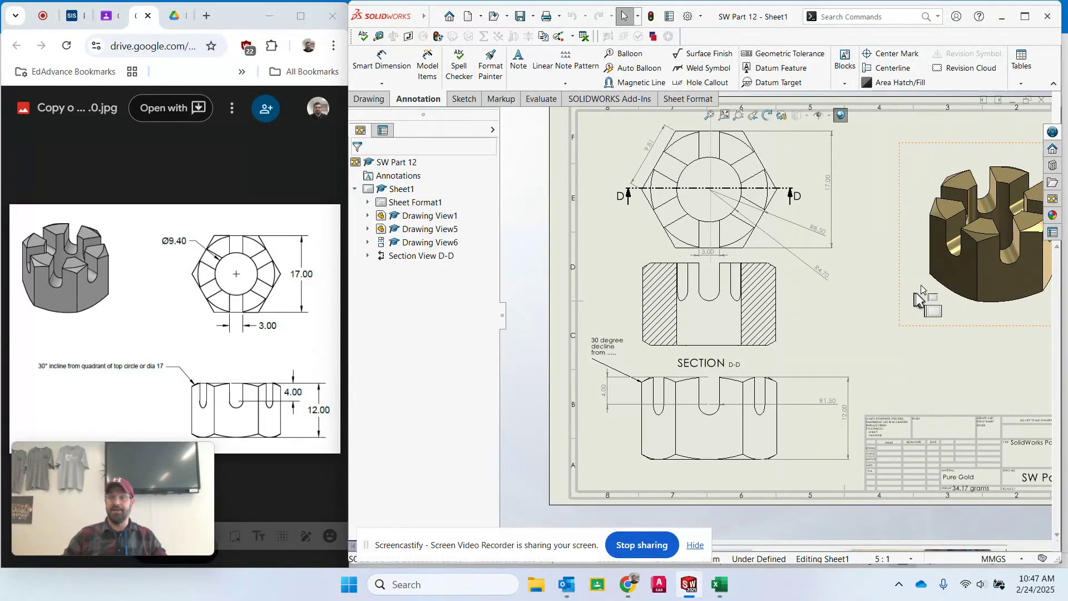
key("f")
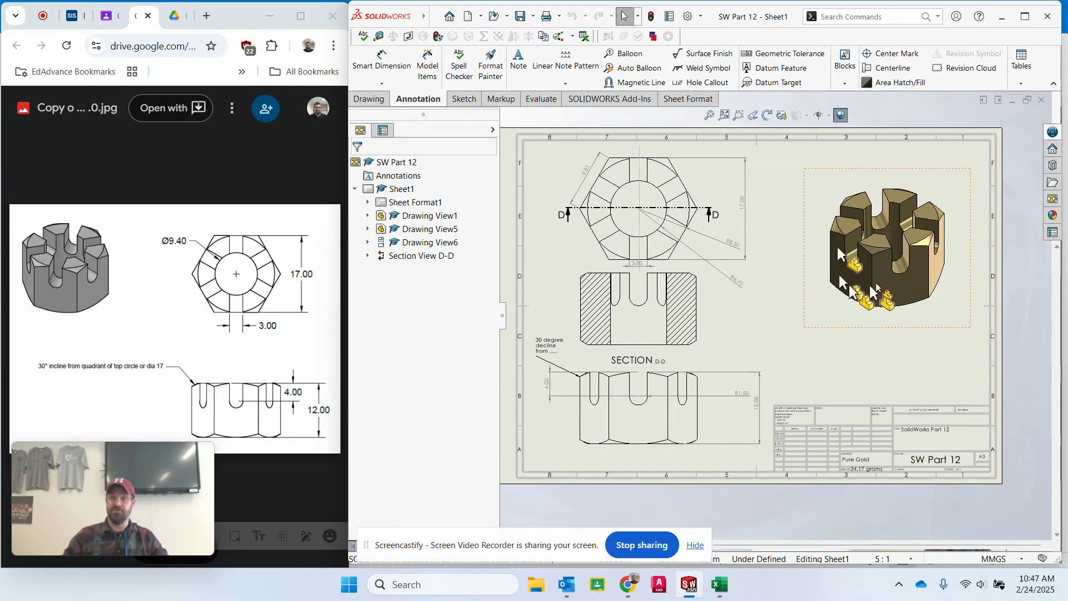
left_click(717, 189)
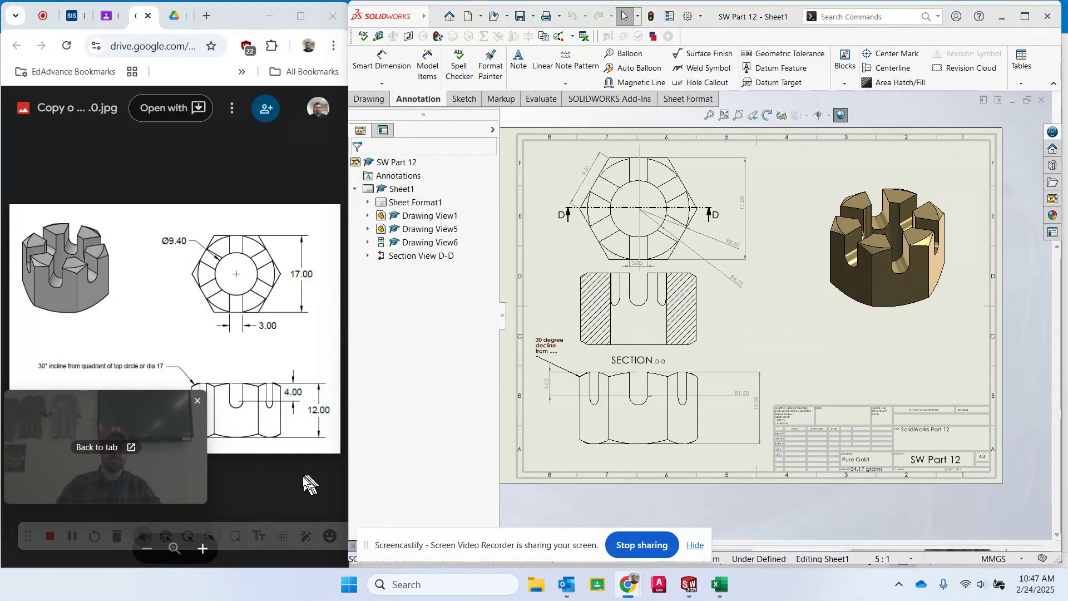
left_click(72, 537)
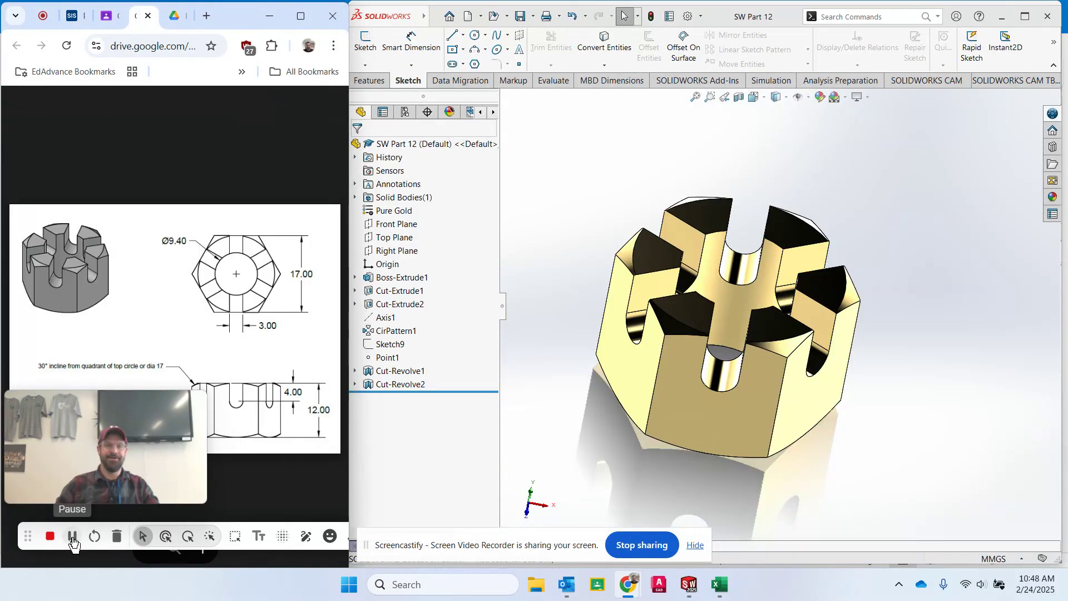
- Start a new drawing from the open nut part instead of opening its existing drawing file
left_click(482, 16)
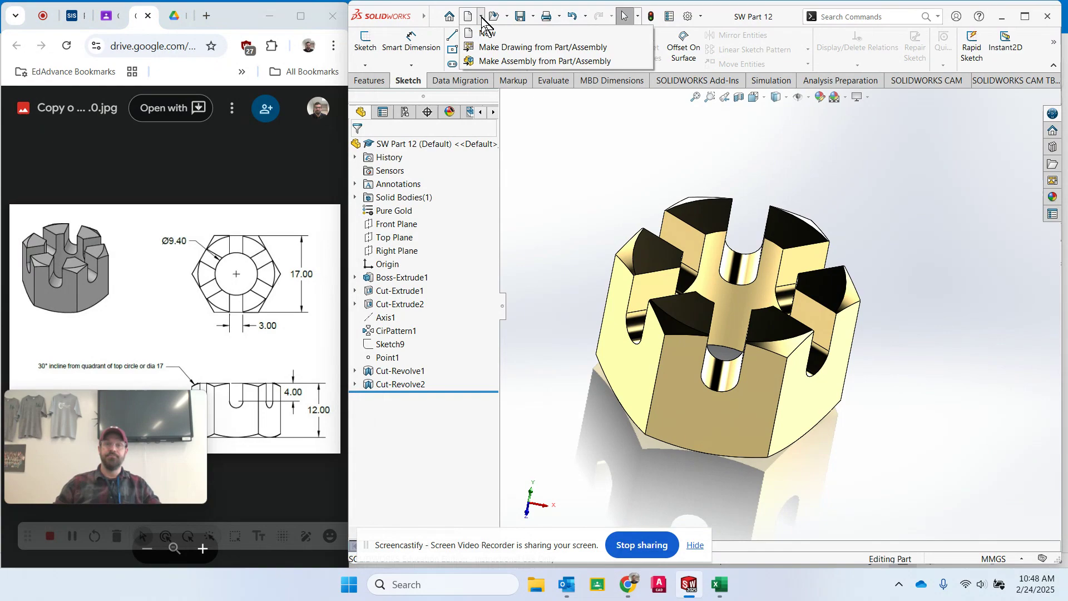
left_click(489, 46)
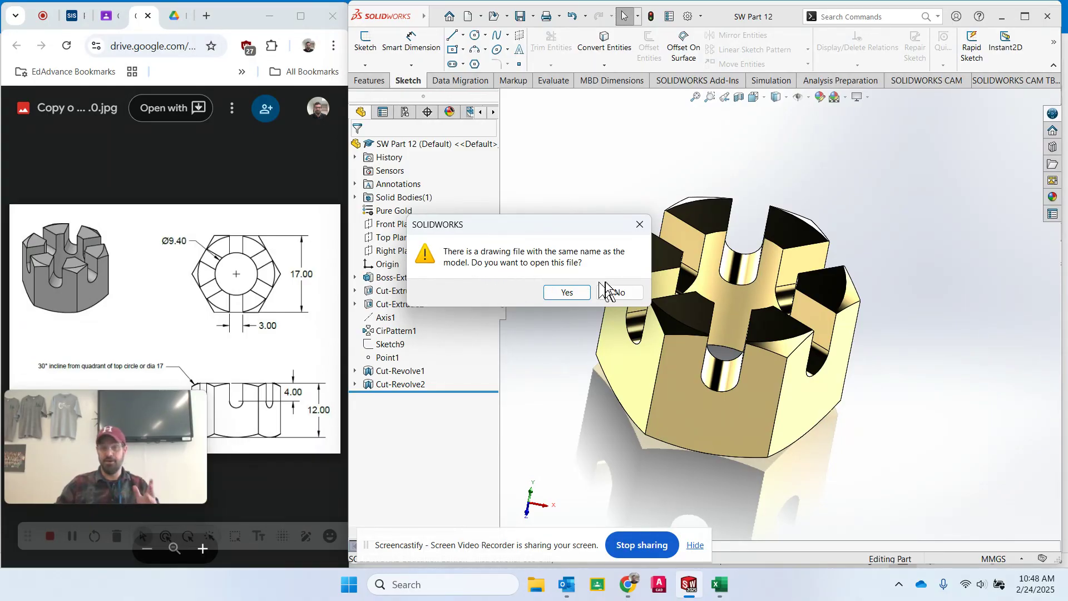
left_click(614, 299)
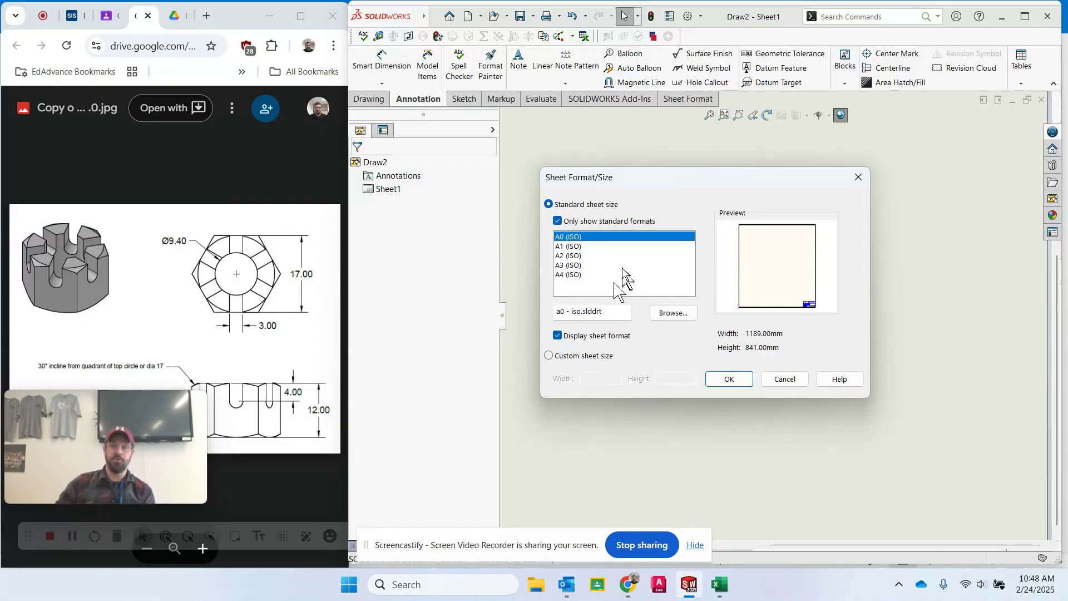
- Create the sheet with the standard A3 (ISO) sheet format
left_click(589, 246)
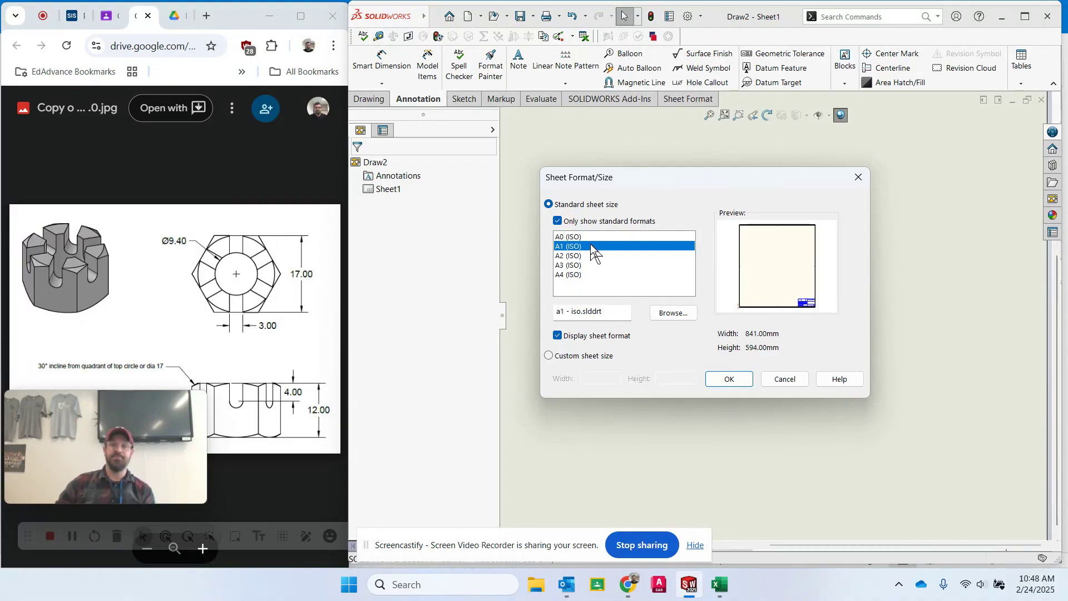
left_click(588, 255)
left_click(587, 265)
left_click(585, 274)
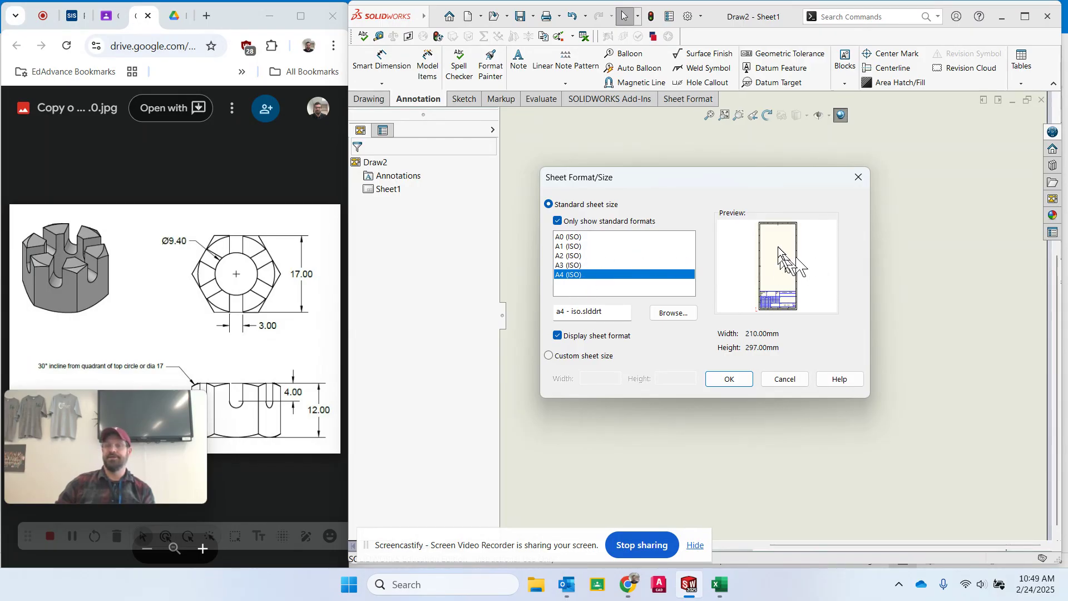
left_click(594, 265)
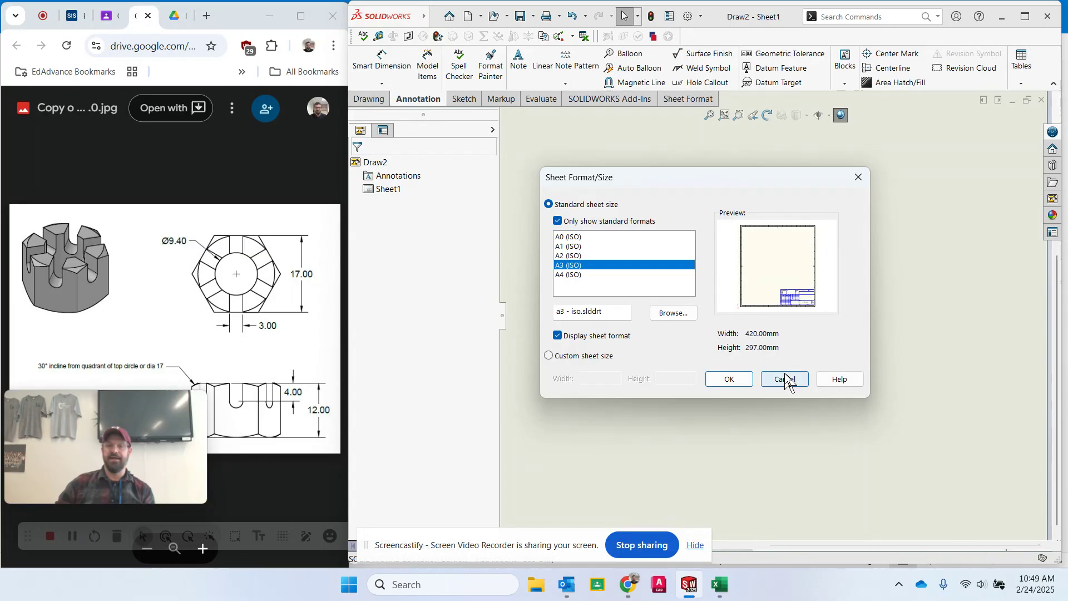
left_click(737, 384)
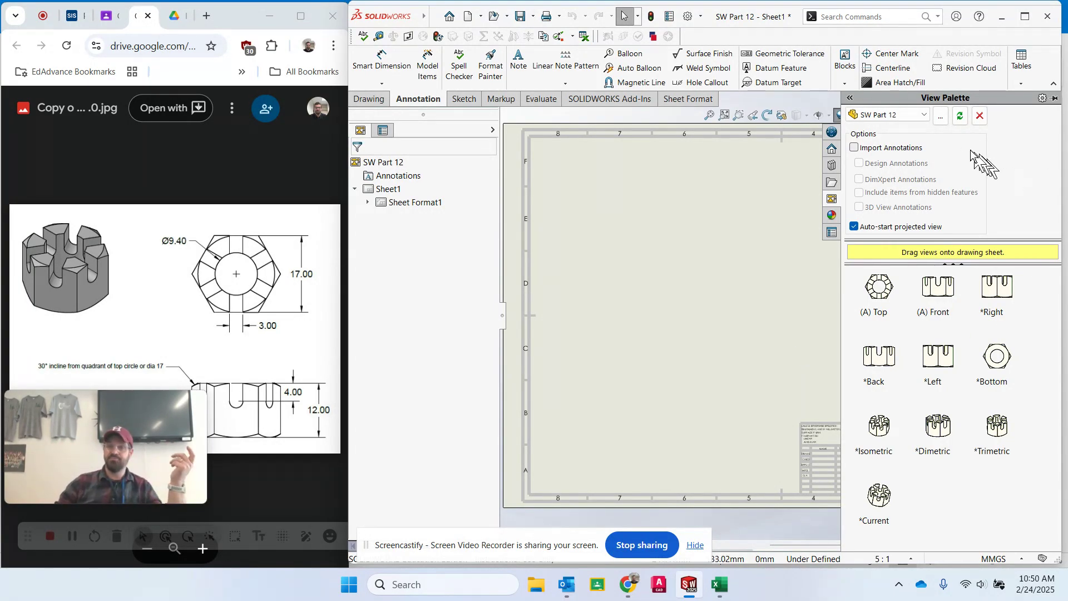
- Enable importing of annotations for new views and place the Isometric view in the upper-right corner of the sheet
left_click(854, 148)
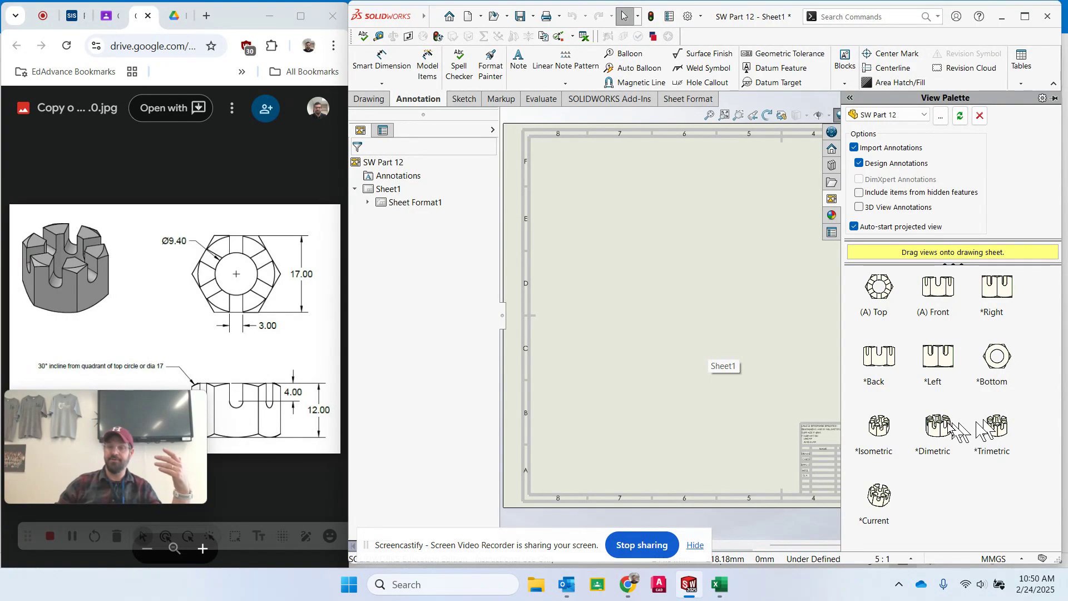
left_click(882, 432)
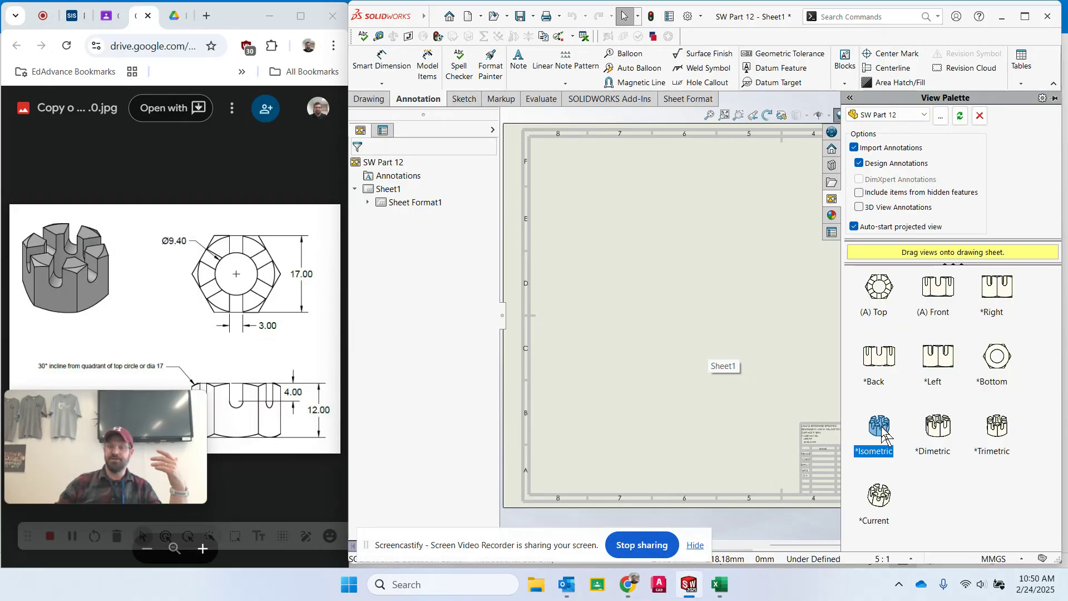
mouse_move(886, 434)
left_mouse_down()
mouse_move(824, 367)
mouse_move(965, 223)
mouse_move(949, 222)
left_mouse_up()
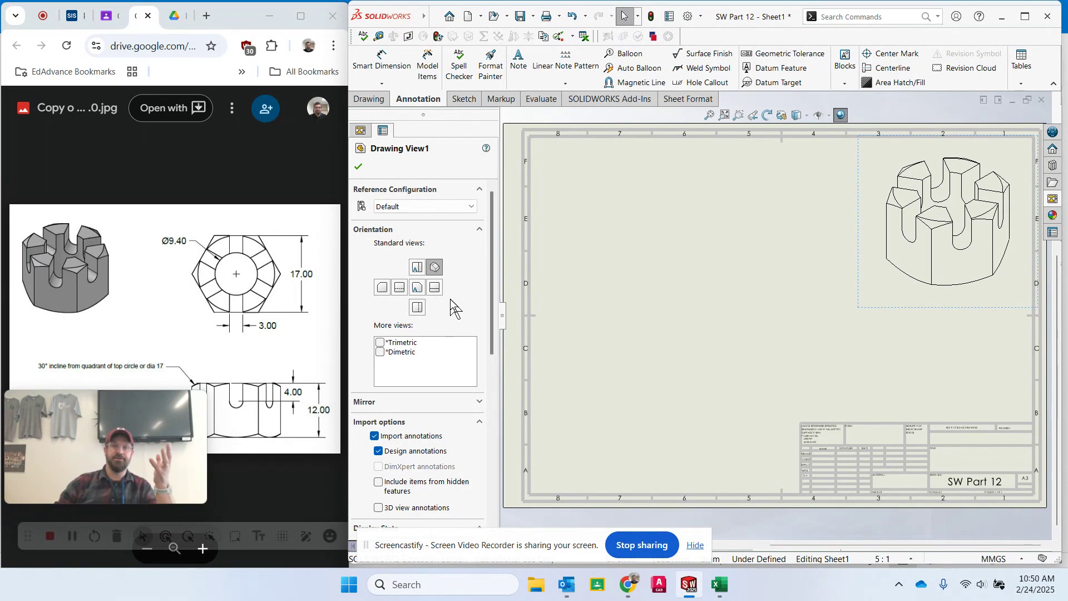
- Try the Wireframe, Hidden Lines Visible and Hidden Lines Removed display styles on the isometric view
scroll(449, 298, "down", 3)
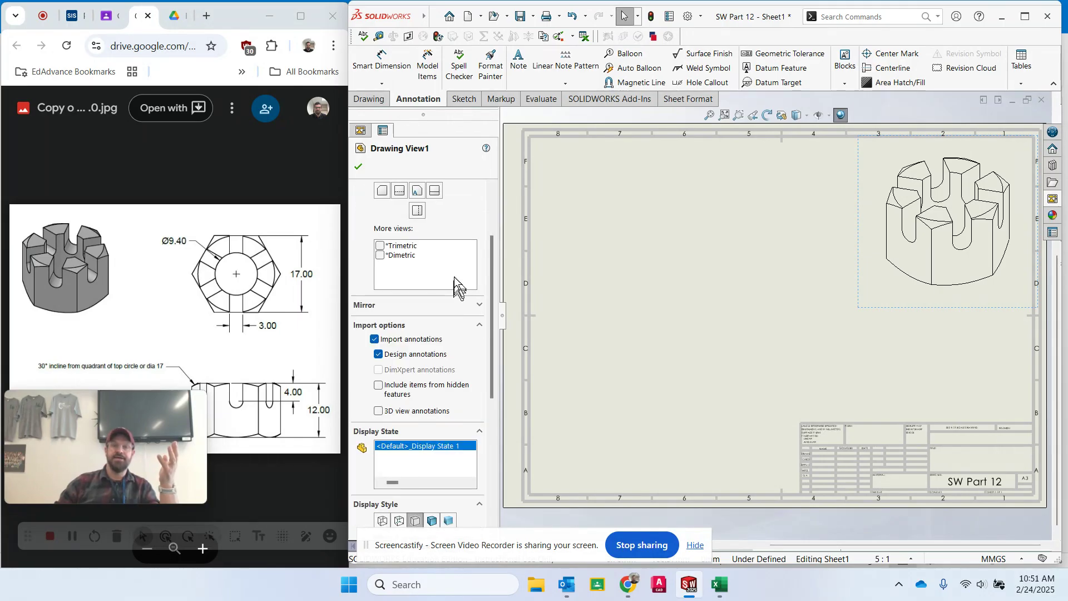
scroll(457, 227, "up", 3)
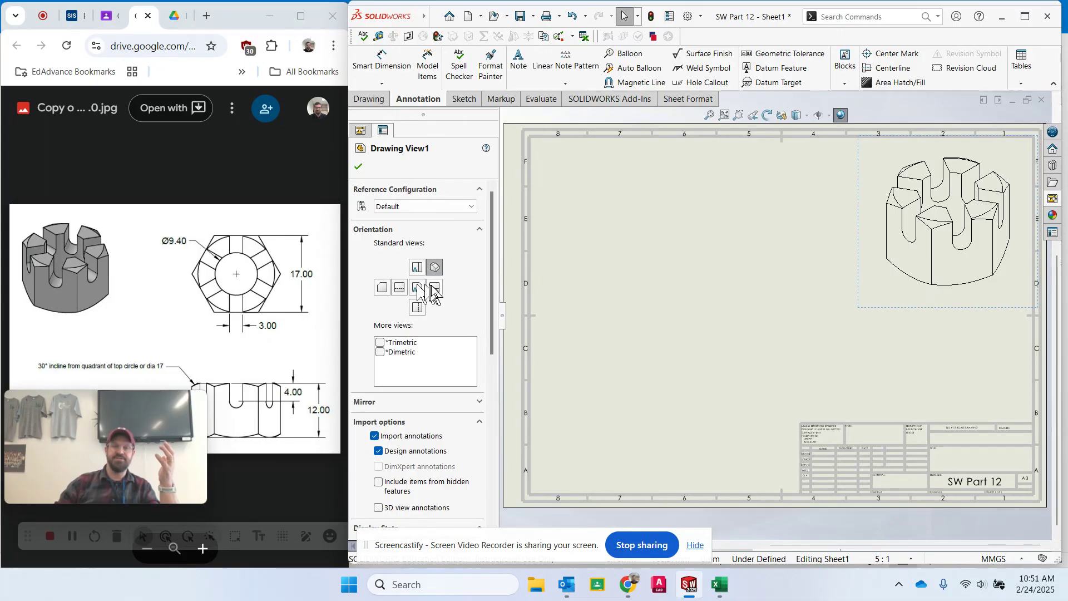
scroll(463, 302, "down", 3)
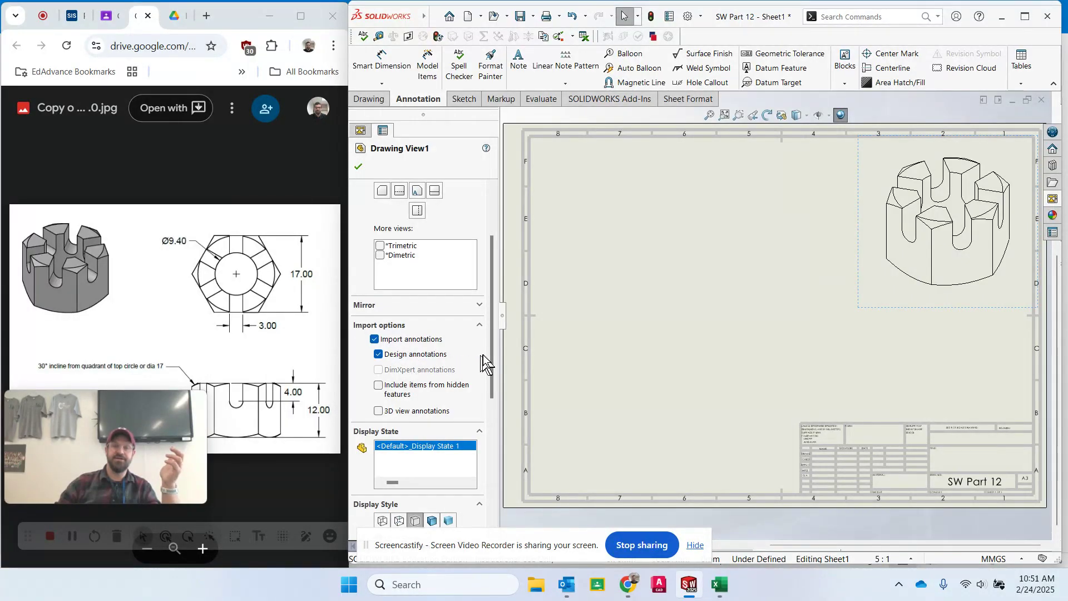
scroll(483, 365, "down", 3)
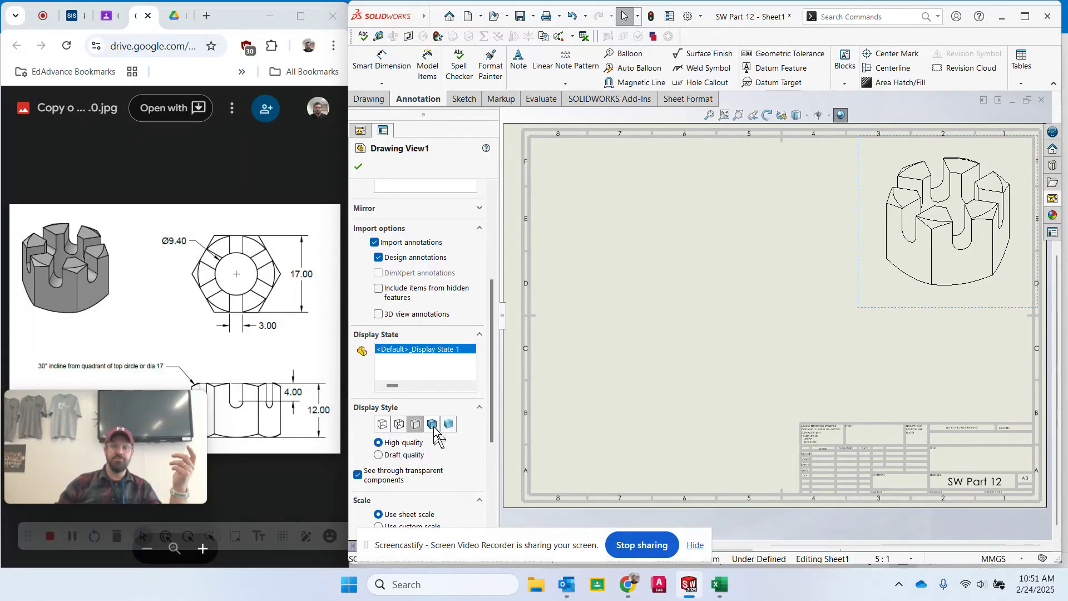
left_click(383, 425)
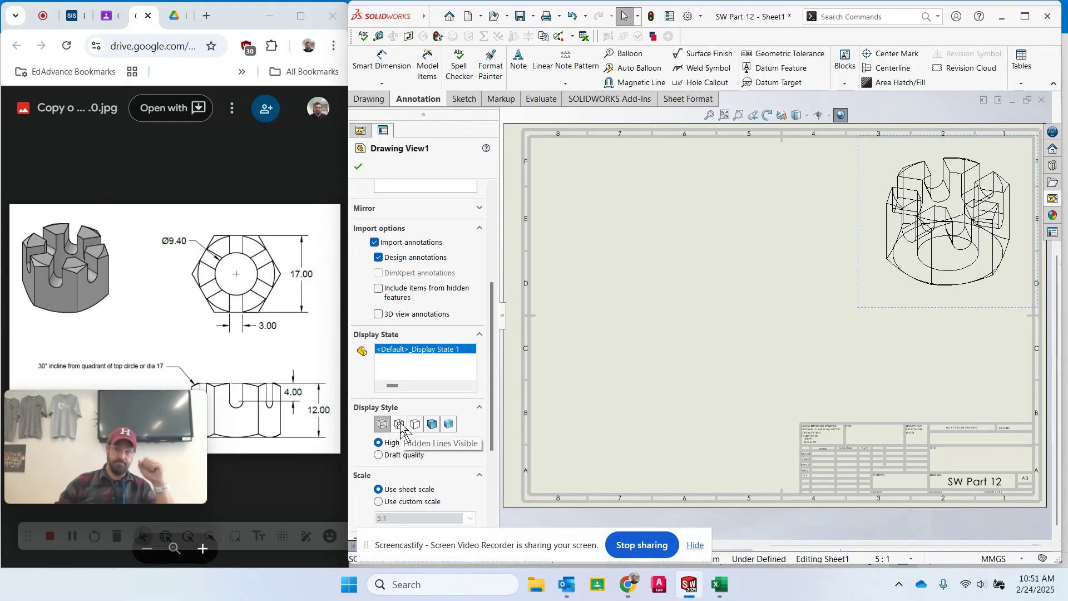
left_click(399, 422)
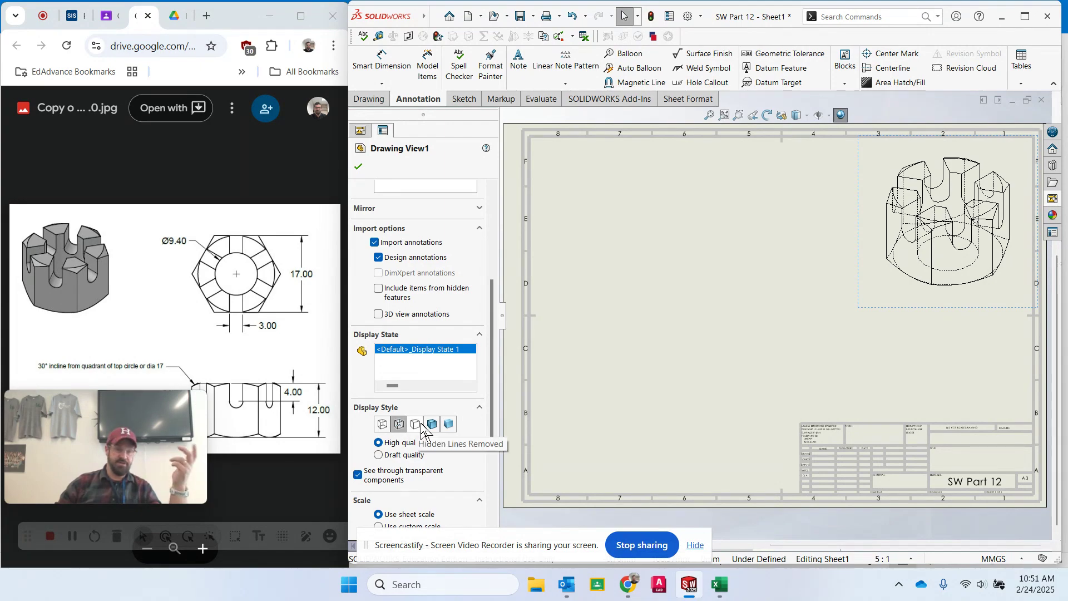
left_click(420, 425)
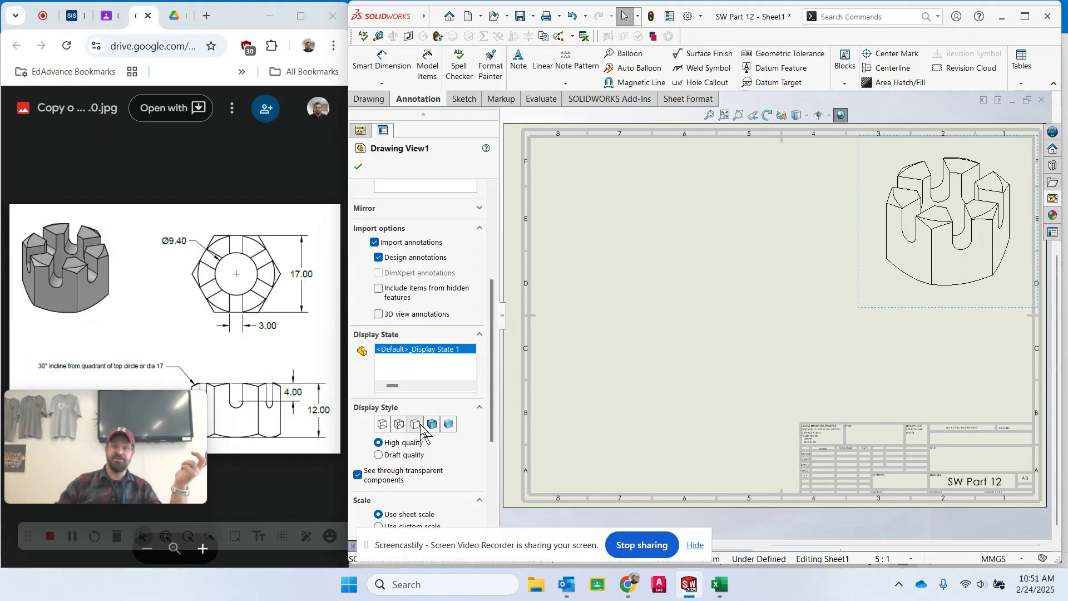
- Display the isometric view as Shaded With Edges in high quality, using the sheet scale
left_click(433, 426)
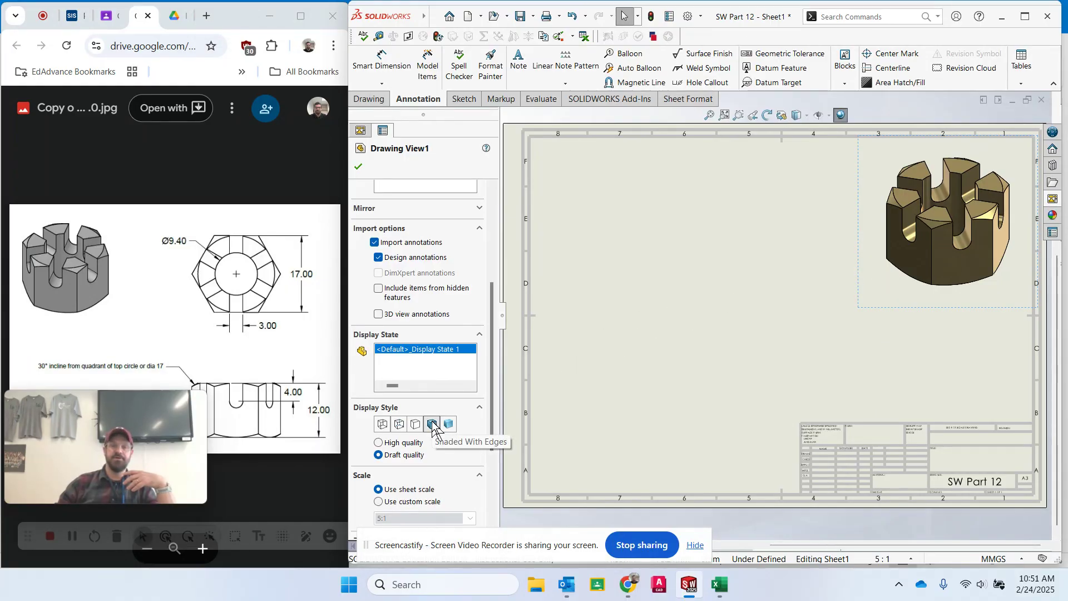
left_click(379, 443)
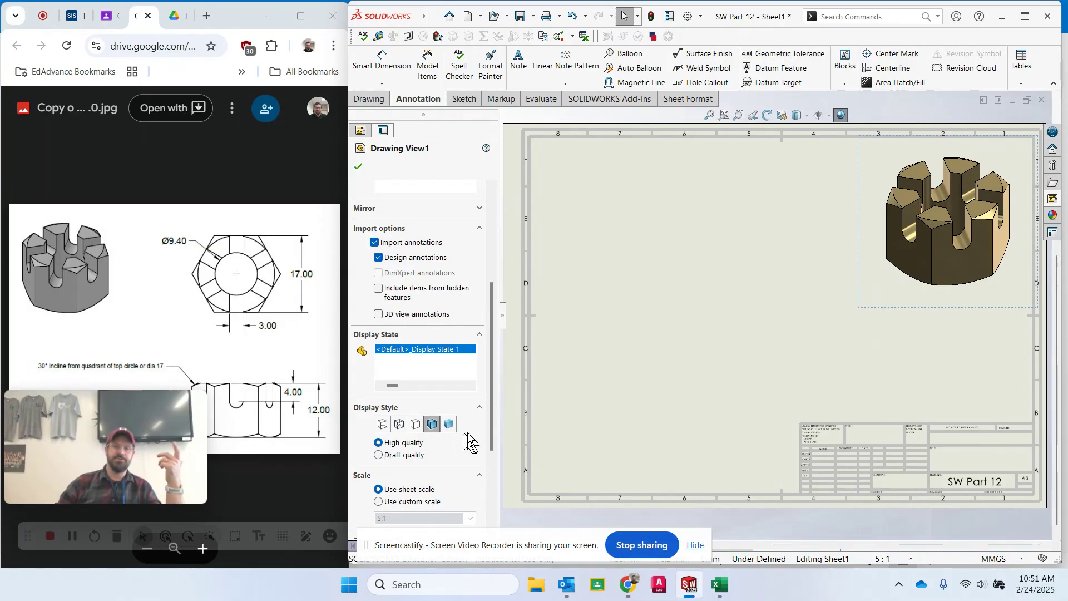
scroll(469, 434, "down", 3)
scroll(469, 434, "down", 2)
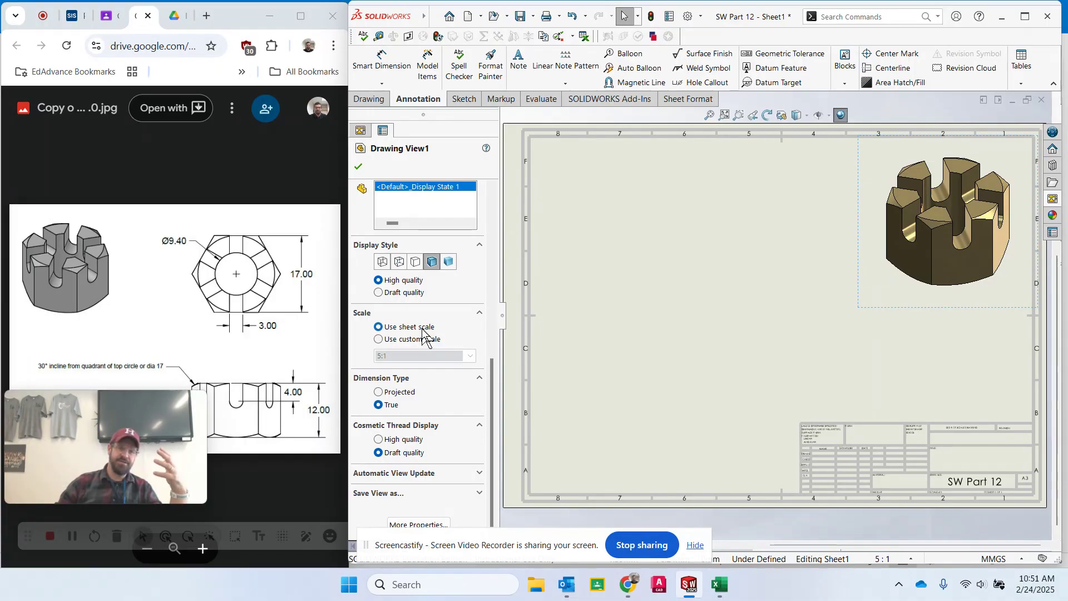
left_click(395, 340)
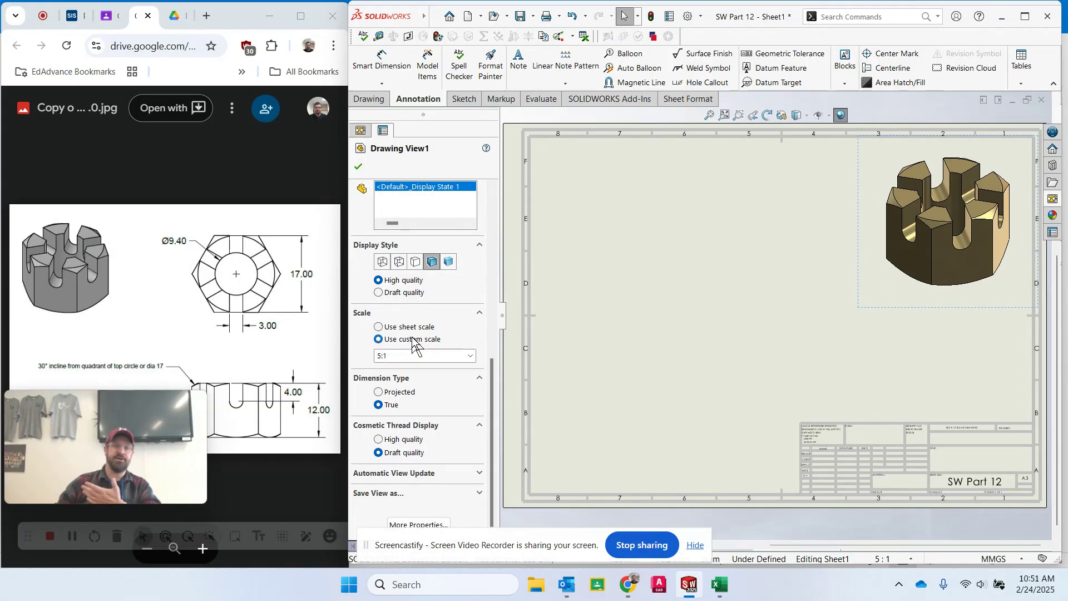
left_click(379, 327)
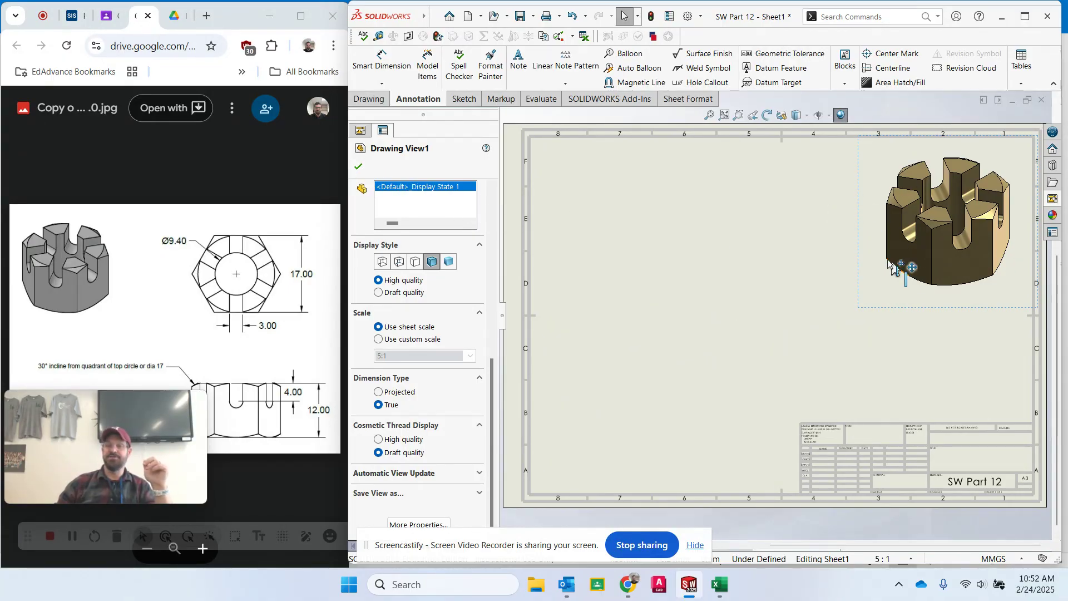
left_click(358, 166)
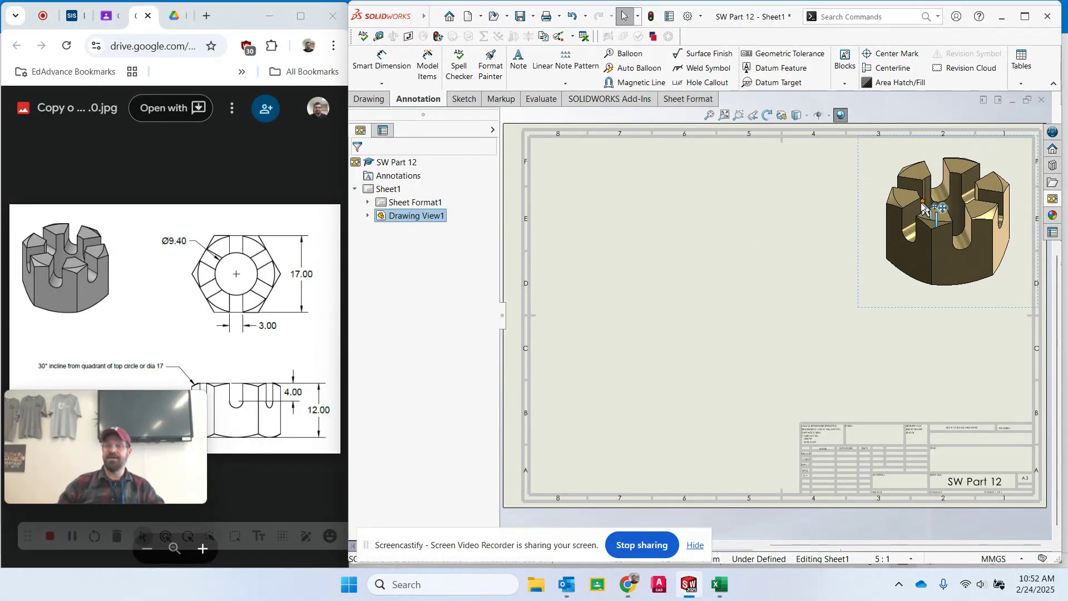
- Place the Top view in the upper-left area of the sheet and project the front view directly below it
left_click(1052, 201)
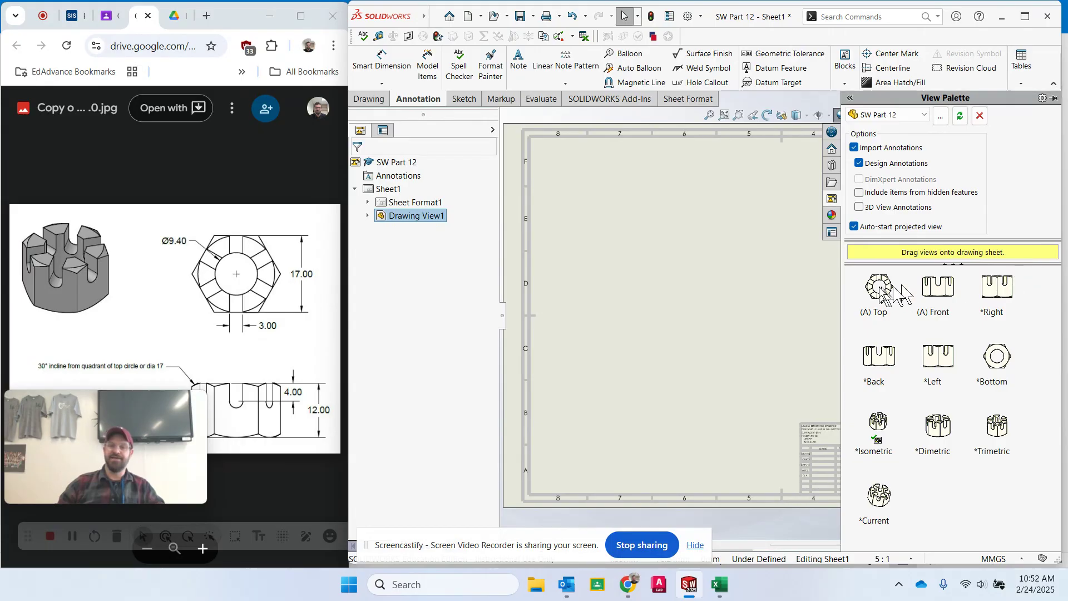
left_click(881, 295)
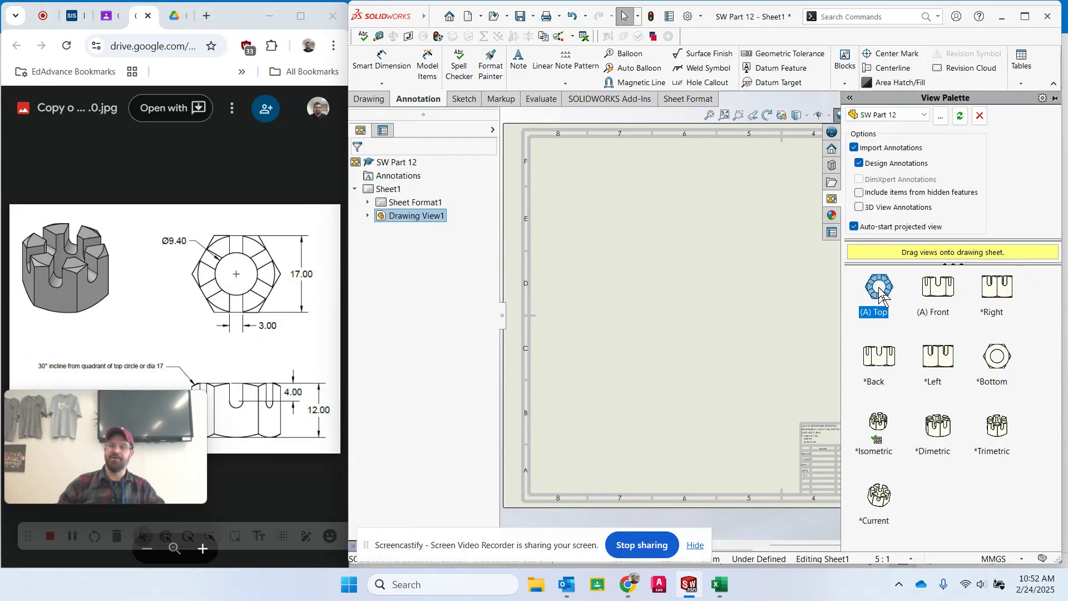
left_click_drag(880, 295, 613, 215)
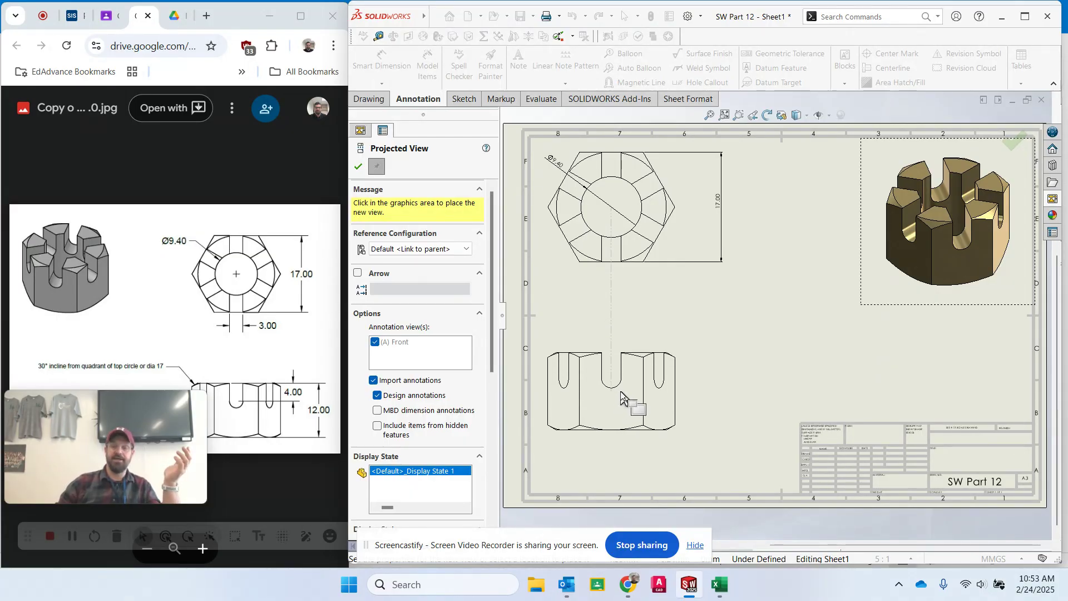
left_click(622, 396)
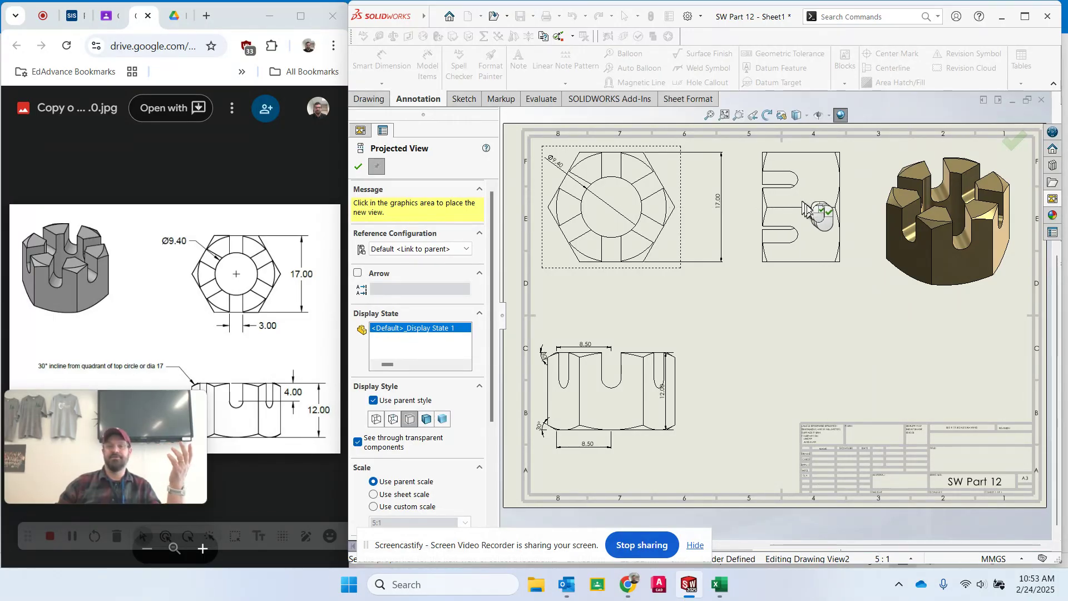
- Place a projected side view to the right of the top view and end the view projection
left_click(807, 210)
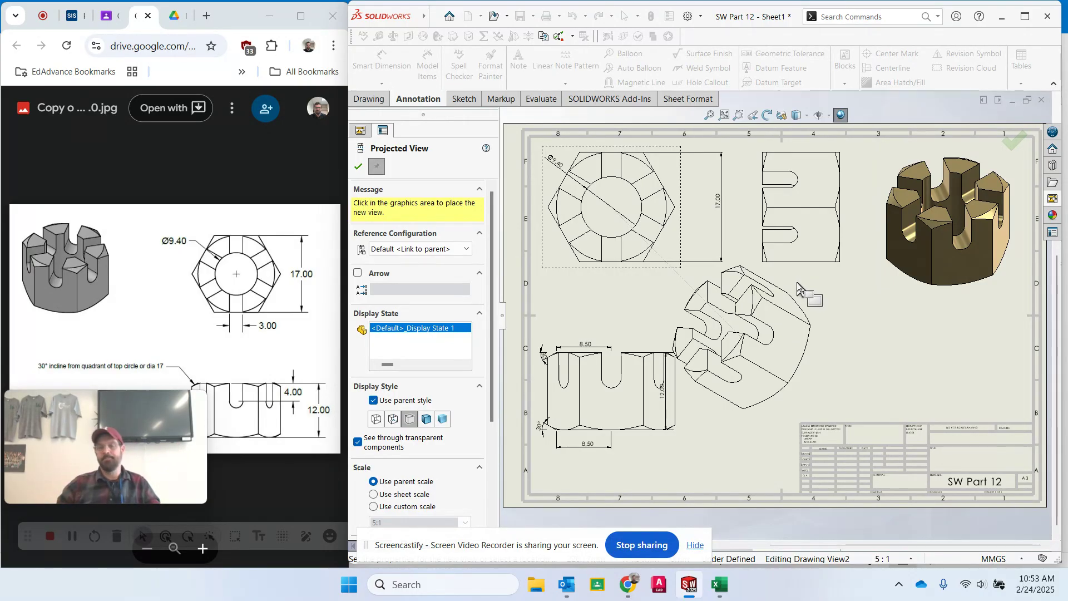
key("Escape")
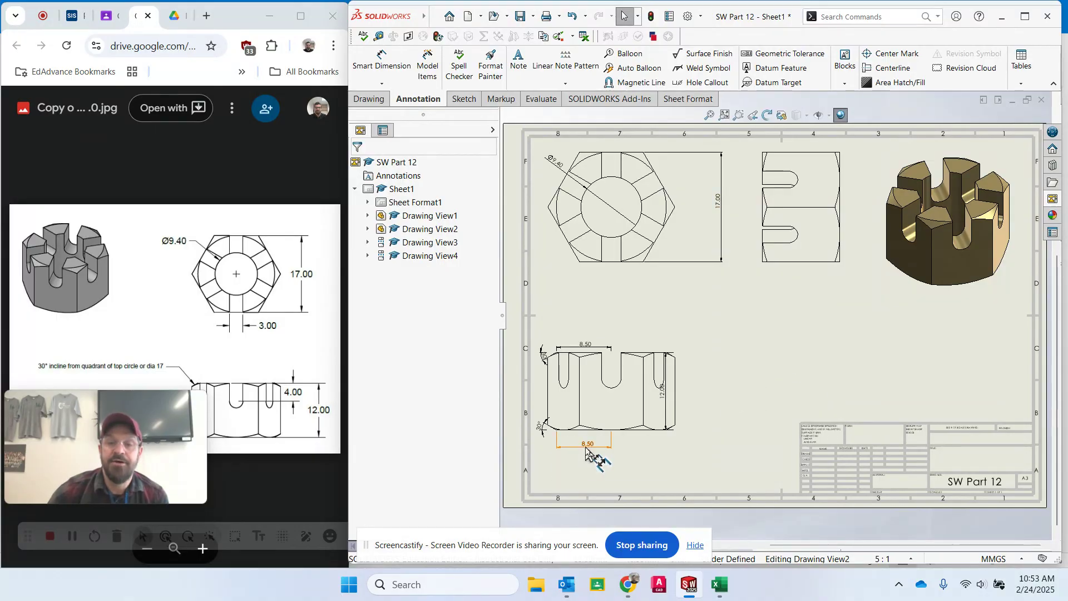
- Spread out the front view's imported dimensions: lower 8.50 further below, 12.00 outside the right edge, and upper 8.50 further above
mouse_move(583, 445)
left_mouse_down()
mouse_move(585, 464)
mouse_move(584, 455)
left_mouse_up()
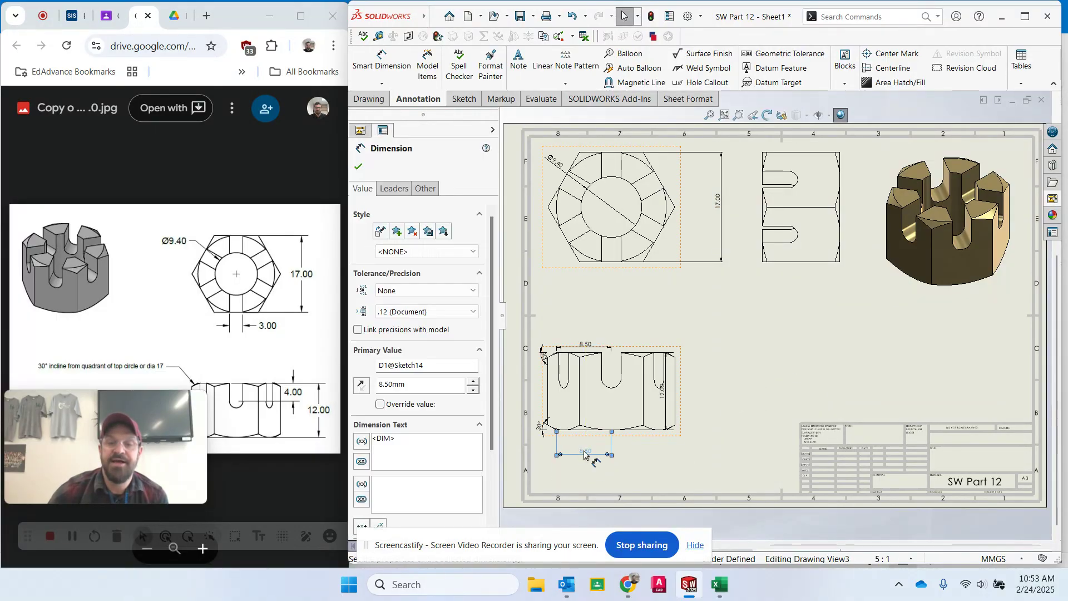
key("Escape")
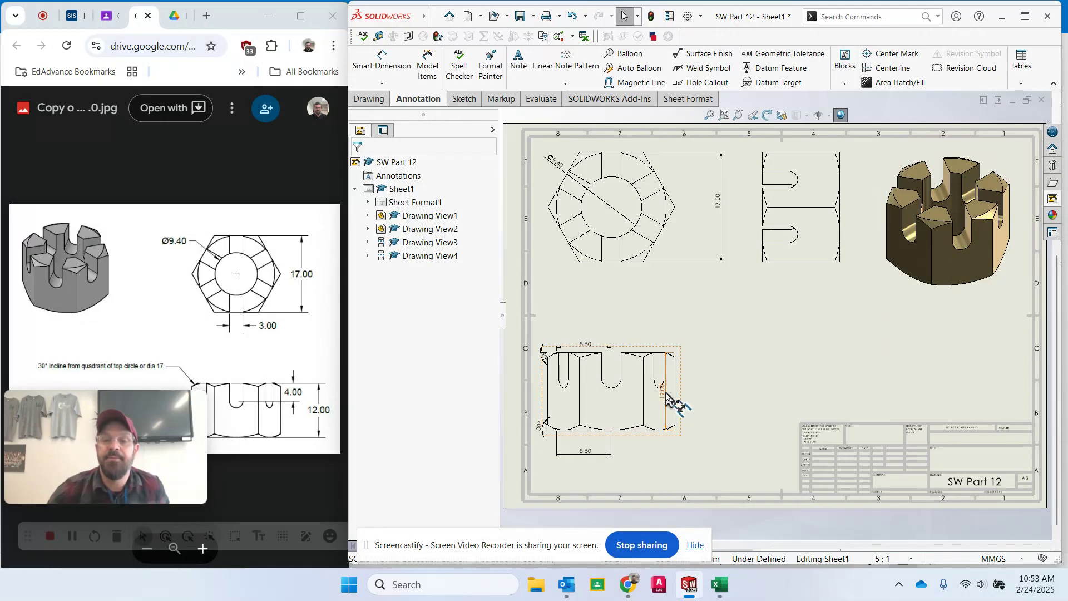
left_click_drag(661, 396, 700, 392)
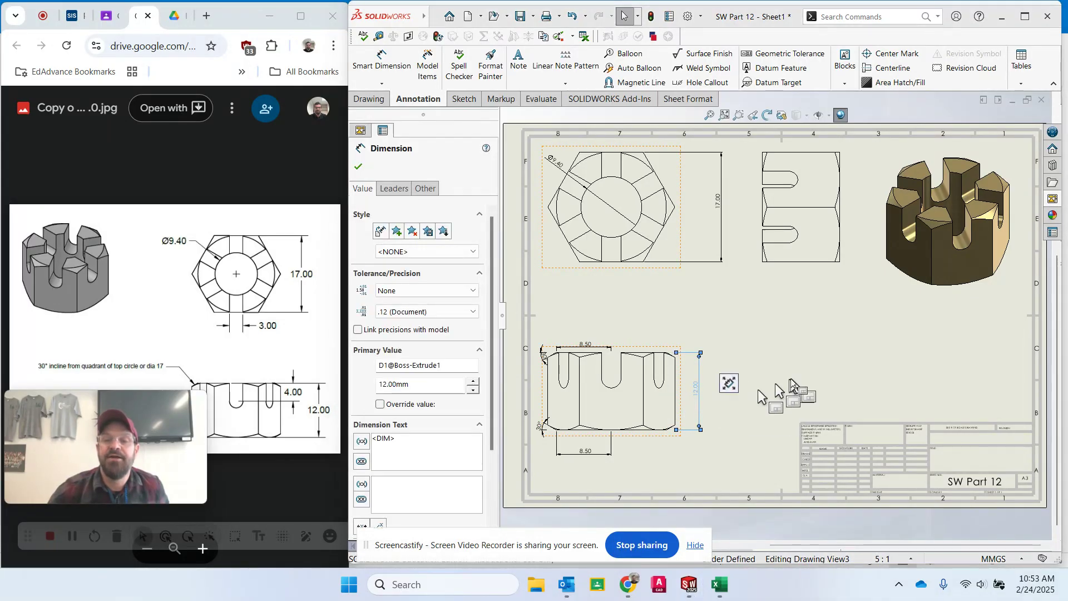
left_click(768, 382)
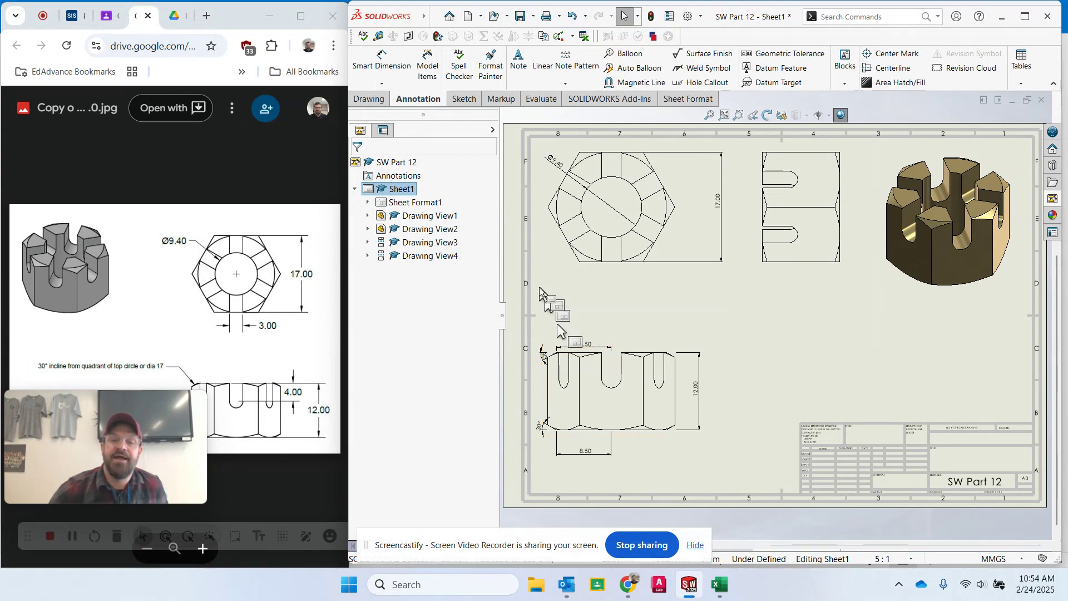
left_click(387, 65)
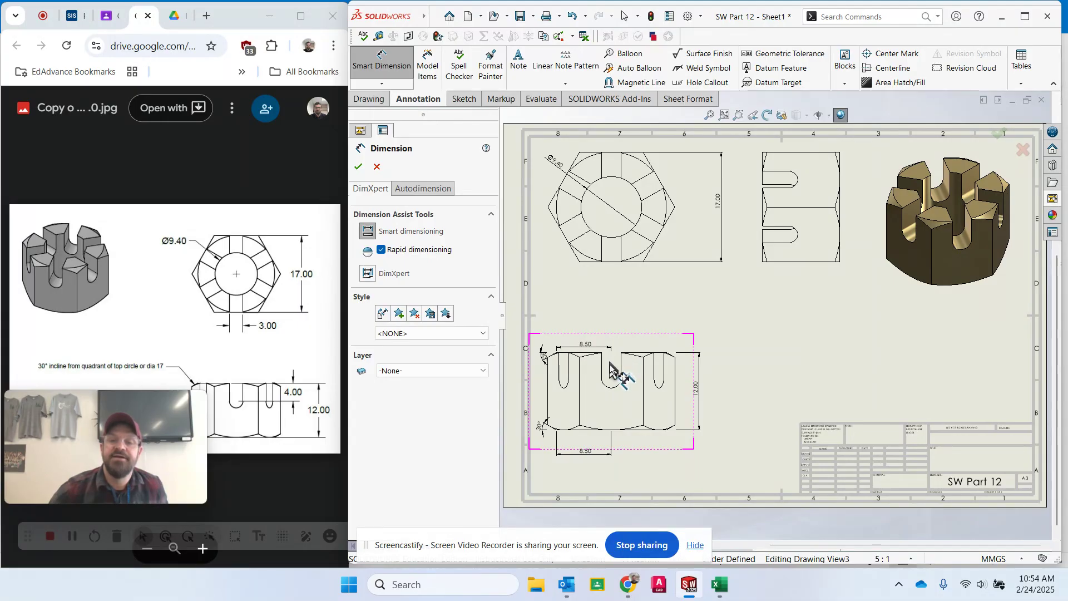
key("Escape")
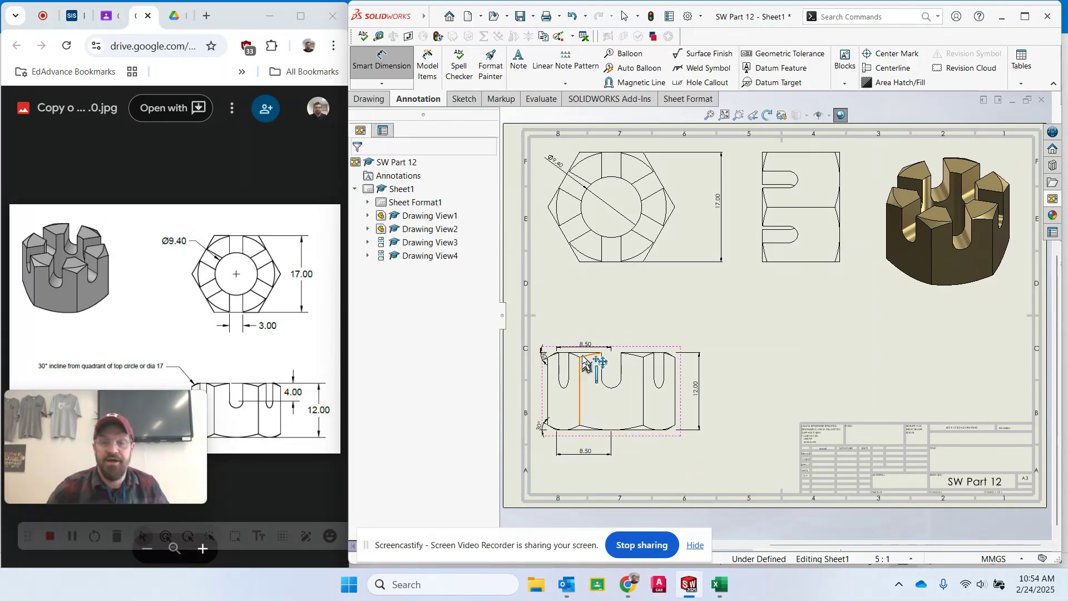
left_click_drag(582, 350, 580, 320)
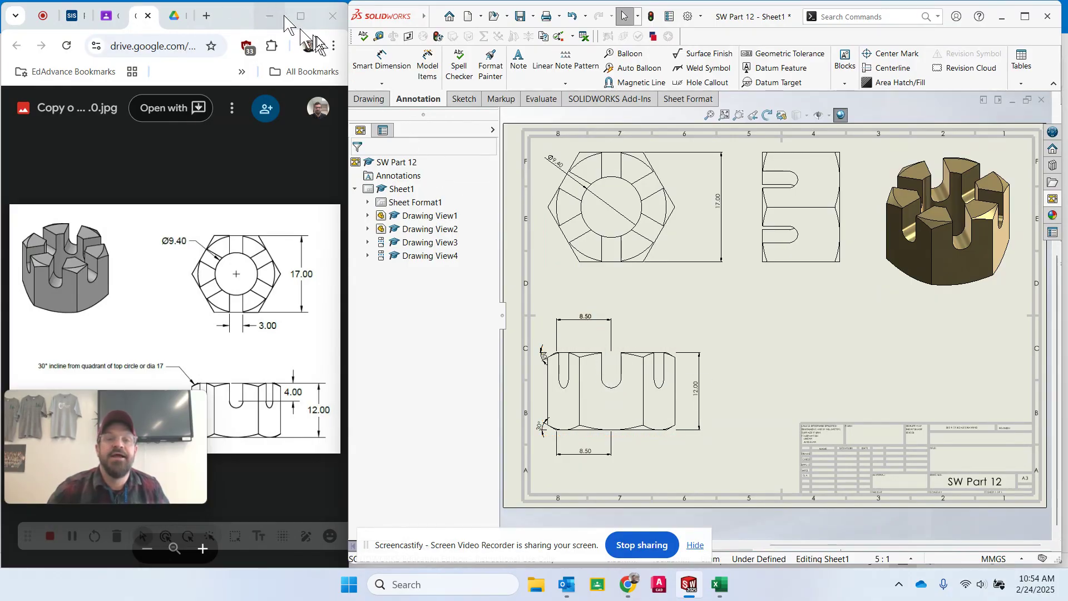
- Dimension the width of the centre slot in the front view, placing the dimension just above the slot
left_click(381, 61)
scroll(542, 375, "down", 3)
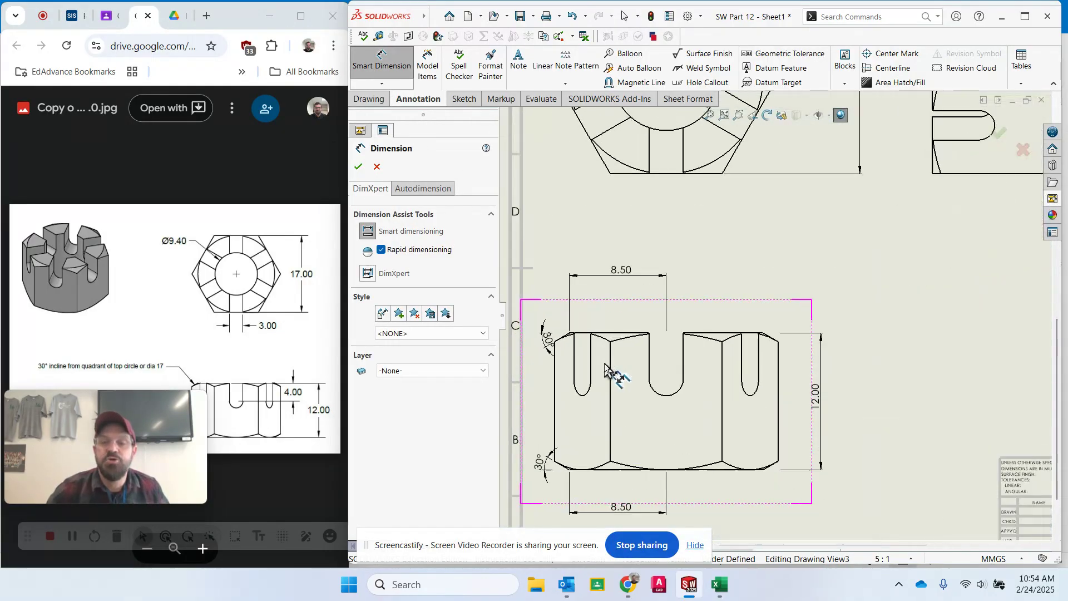
scroll(606, 369, "down", 1)
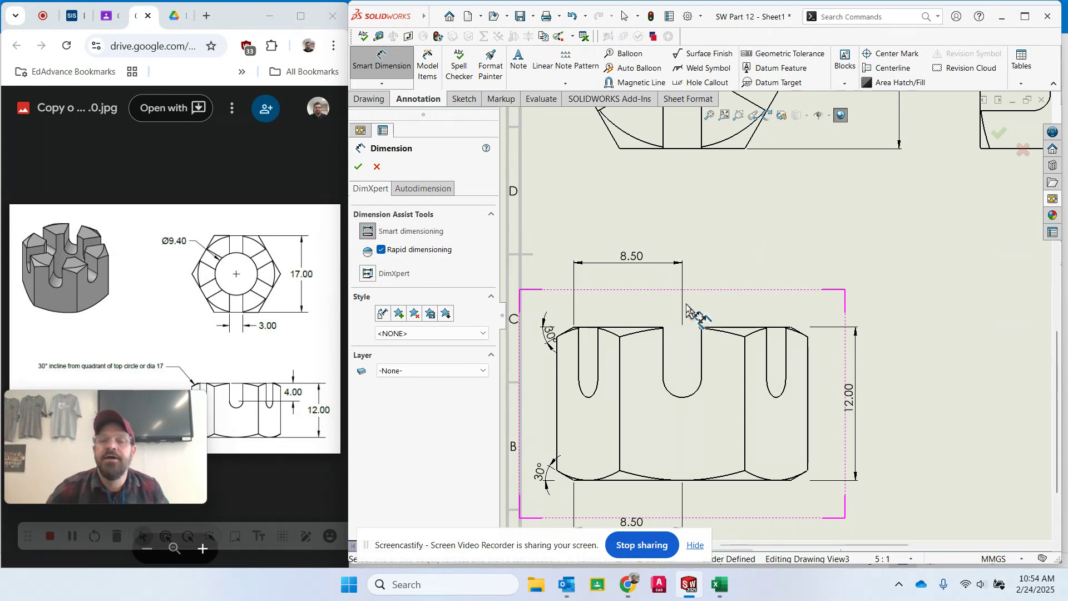
left_click(664, 328)
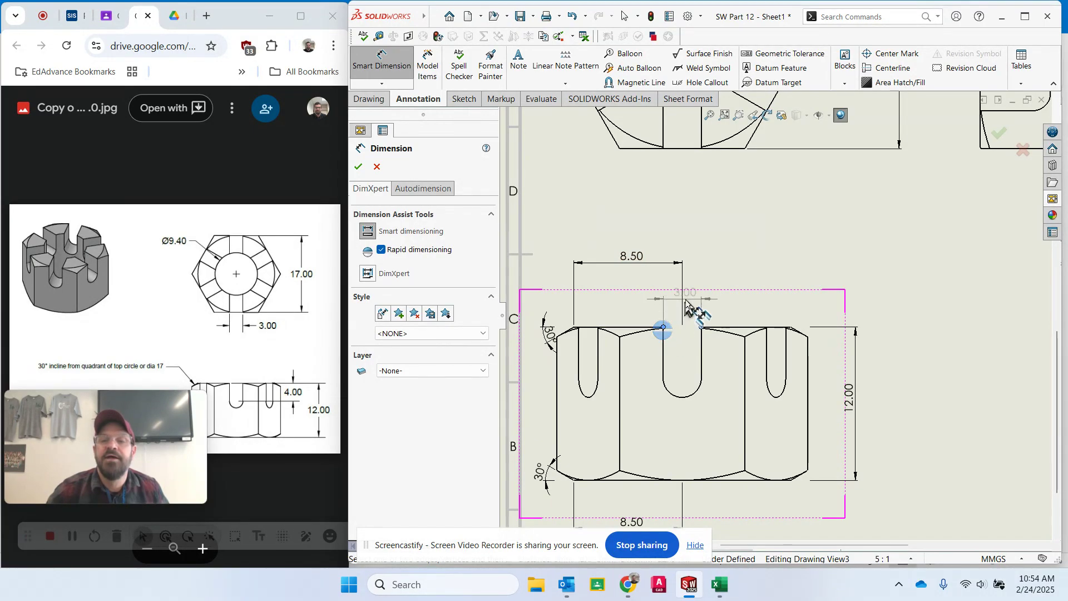
left_click(687, 305)
key("Escape")
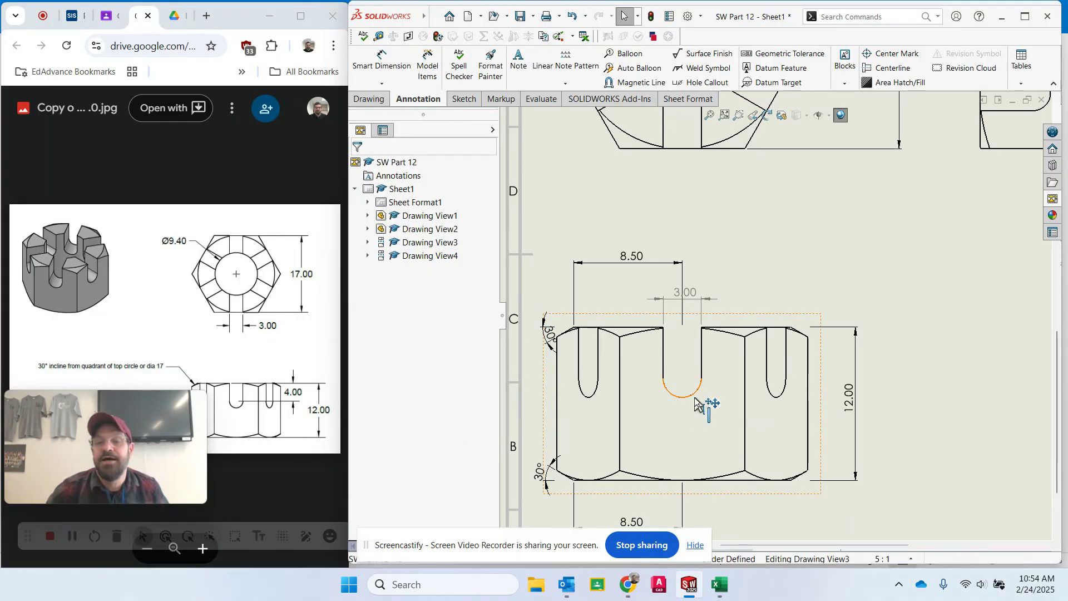
- Add a radius dimension to the centre slot's rounded bottom, placing it below the front view
left_click(701, 408)
key("Escape")
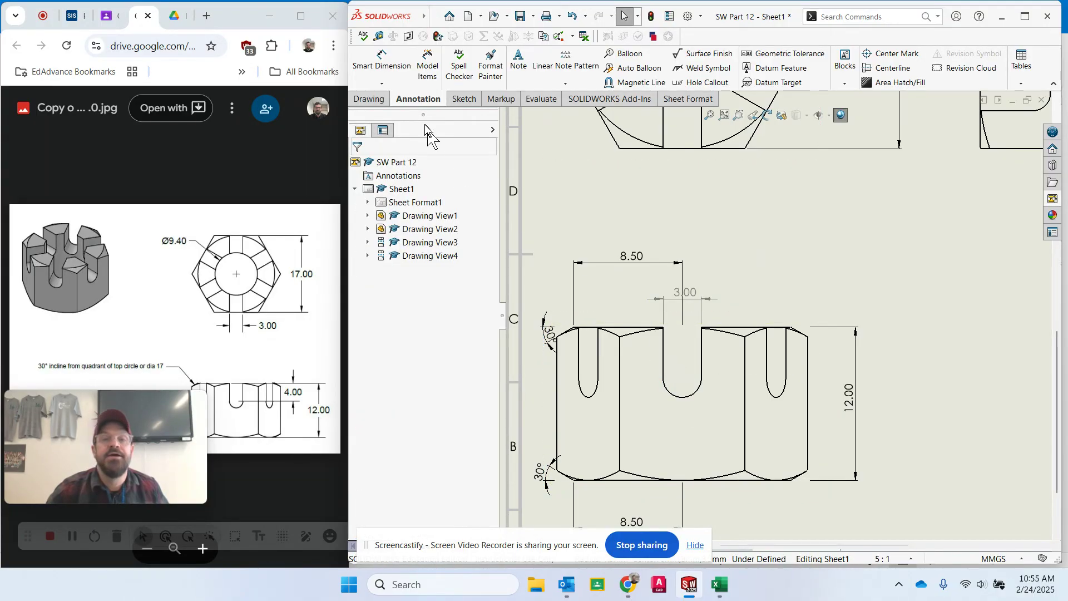
left_click(381, 61)
left_click(695, 397)
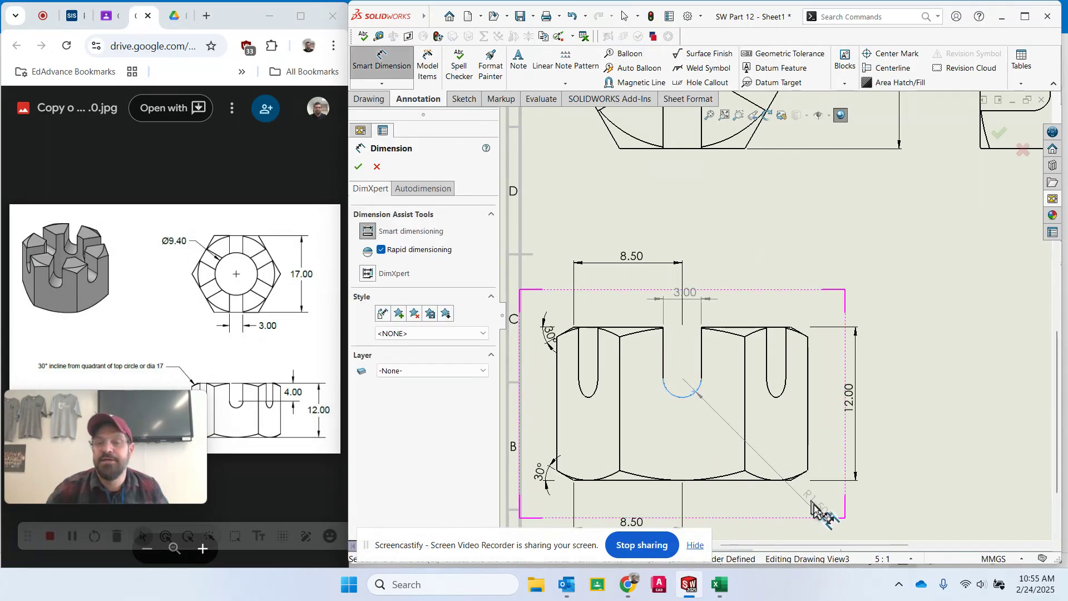
left_click(768, 521)
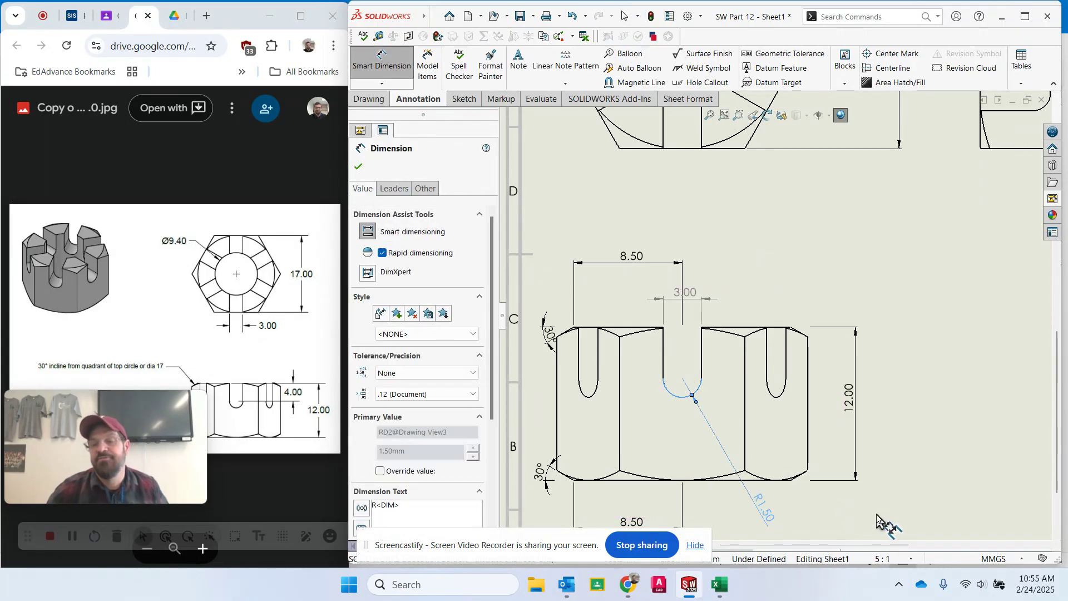
scroll(870, 481, "down", 1)
scroll(871, 481, "up", 3)
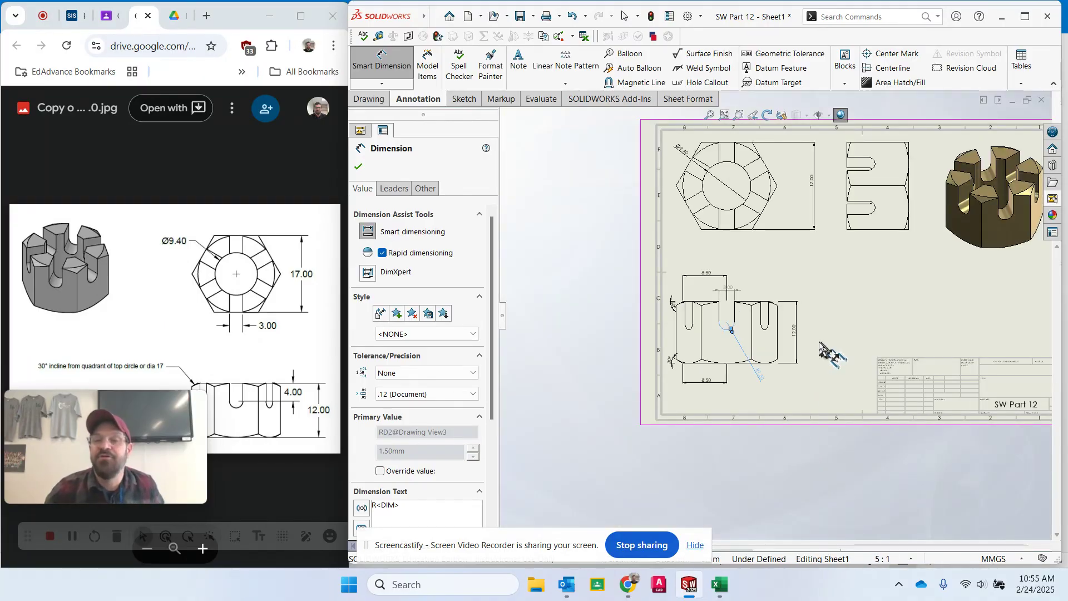
scroll(793, 336, "up", 1)
scroll(796, 312, "down", 1)
key("Escape")
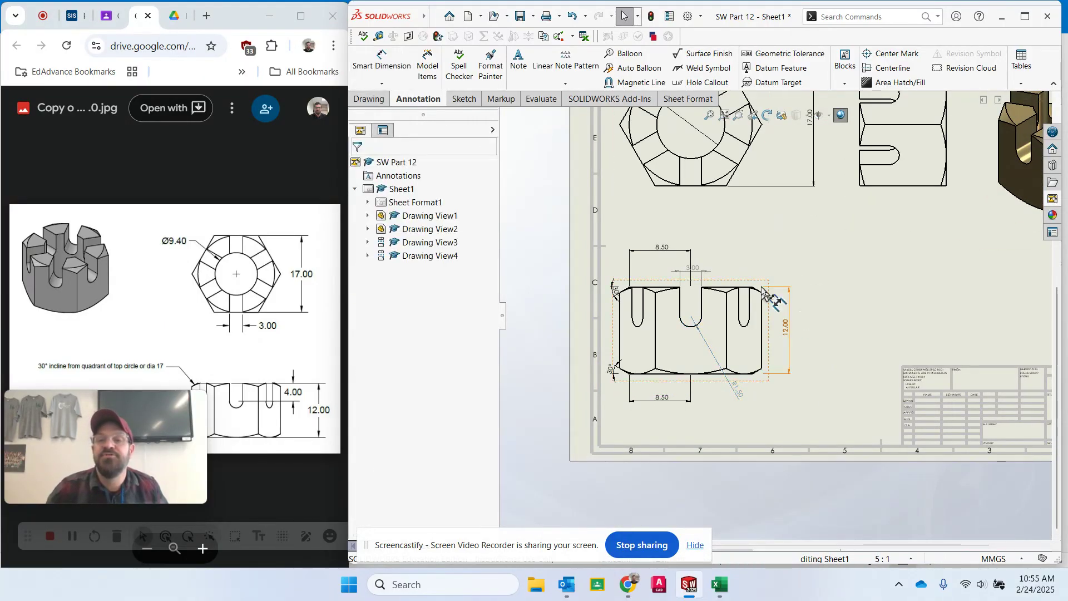
- Bring the upper 8.50 dimension closer to the front view and shift that view slightly lower on the sheet
left_click_drag(666, 251, 661, 262)
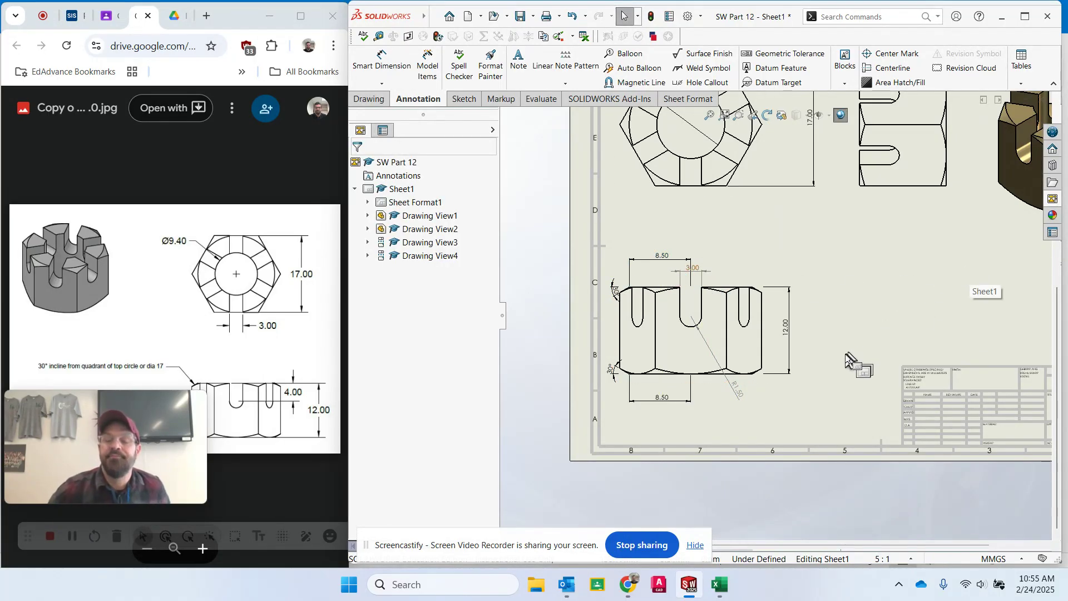
key("f")
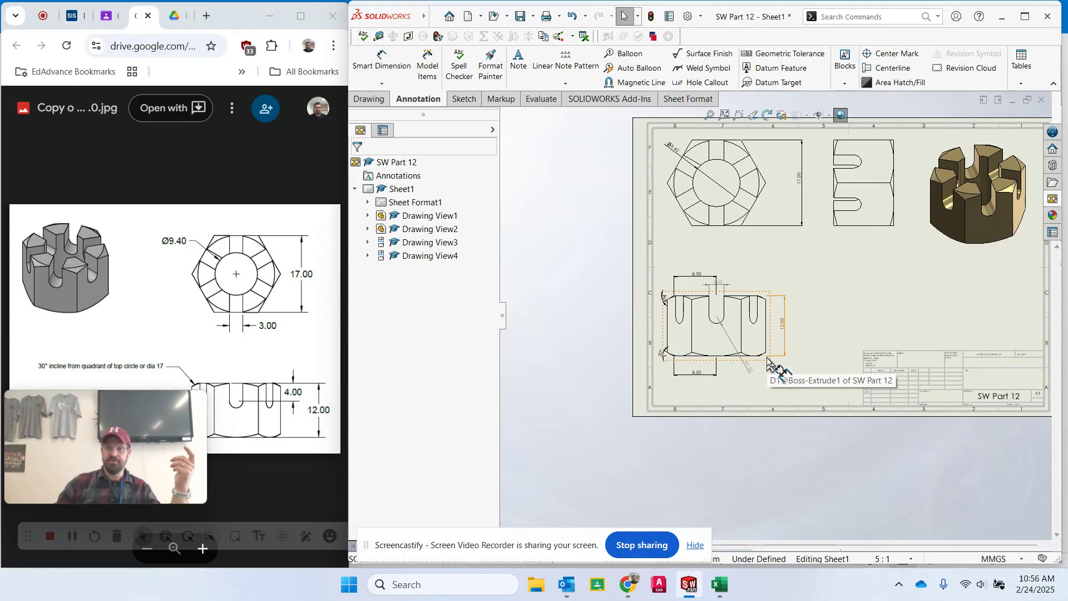
scroll(969, 214, "up", 2)
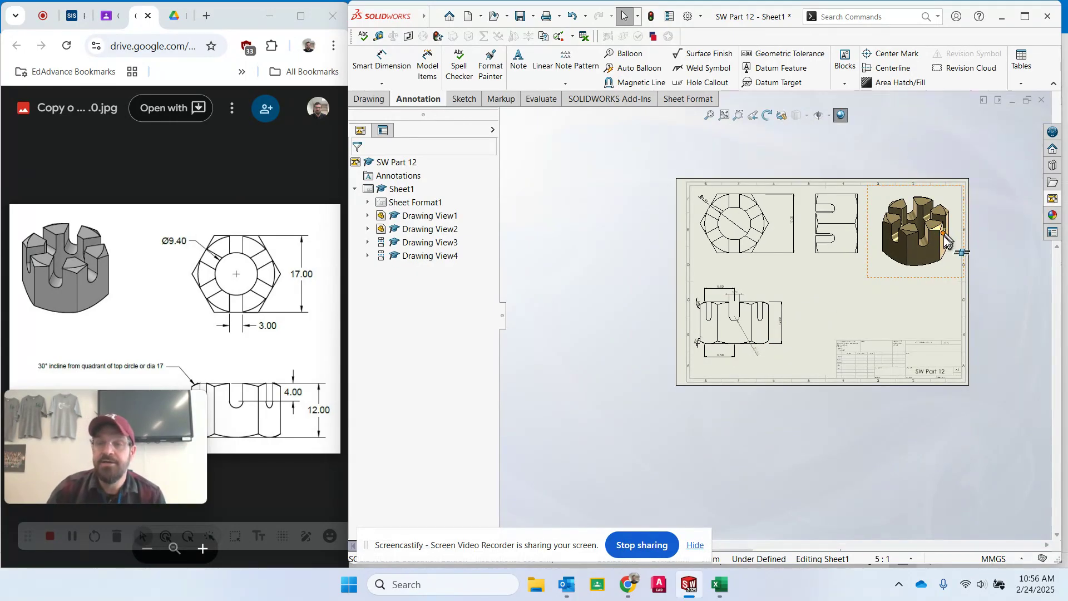
scroll(972, 235, "down", 2)
scroll(632, 305, "down", 1)
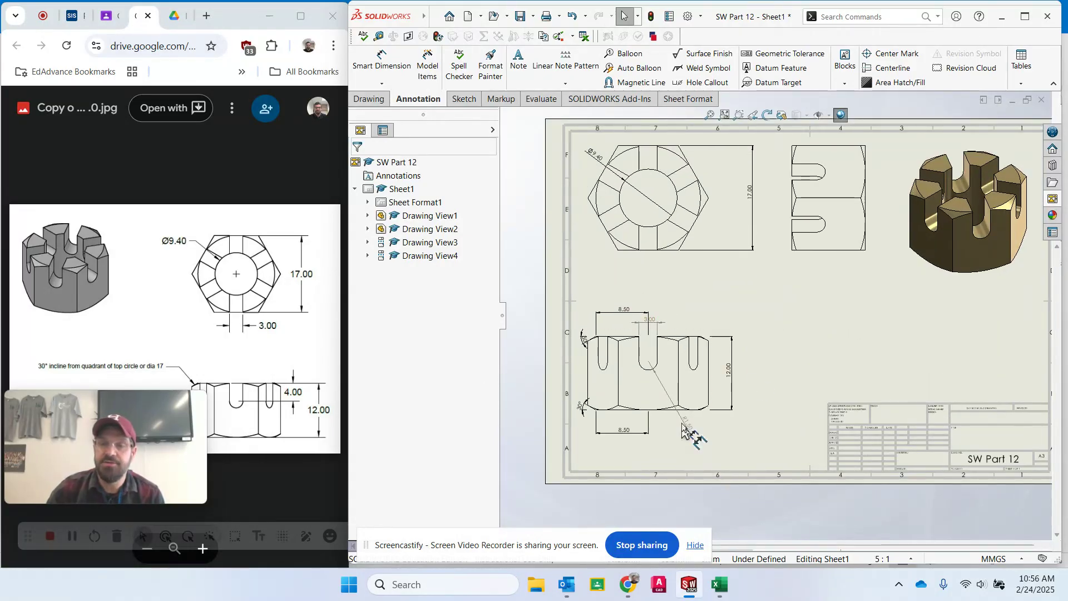
left_click(708, 413)
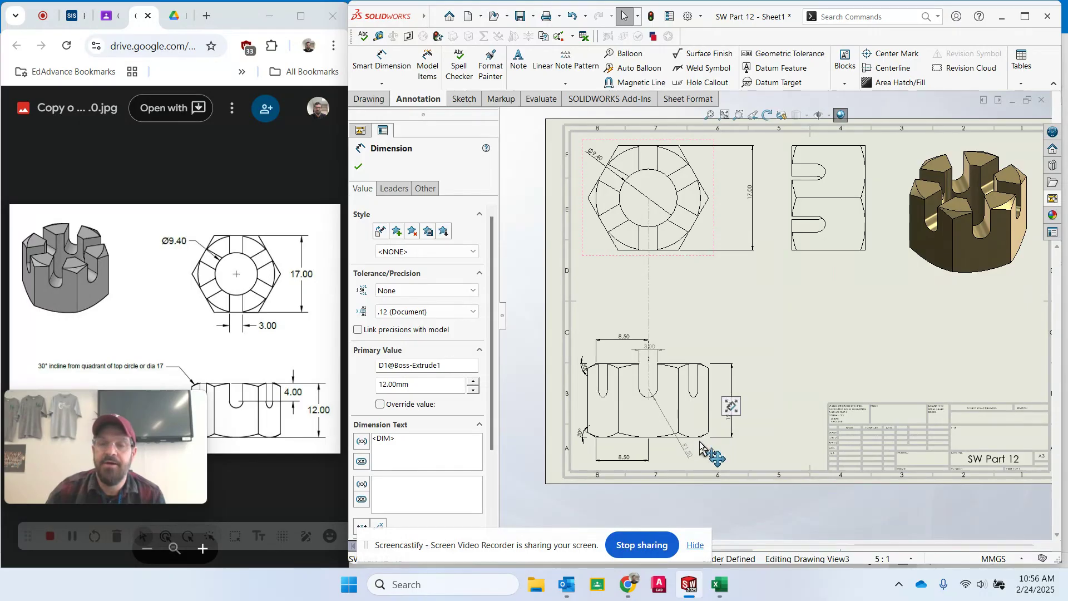
left_click(705, 445)
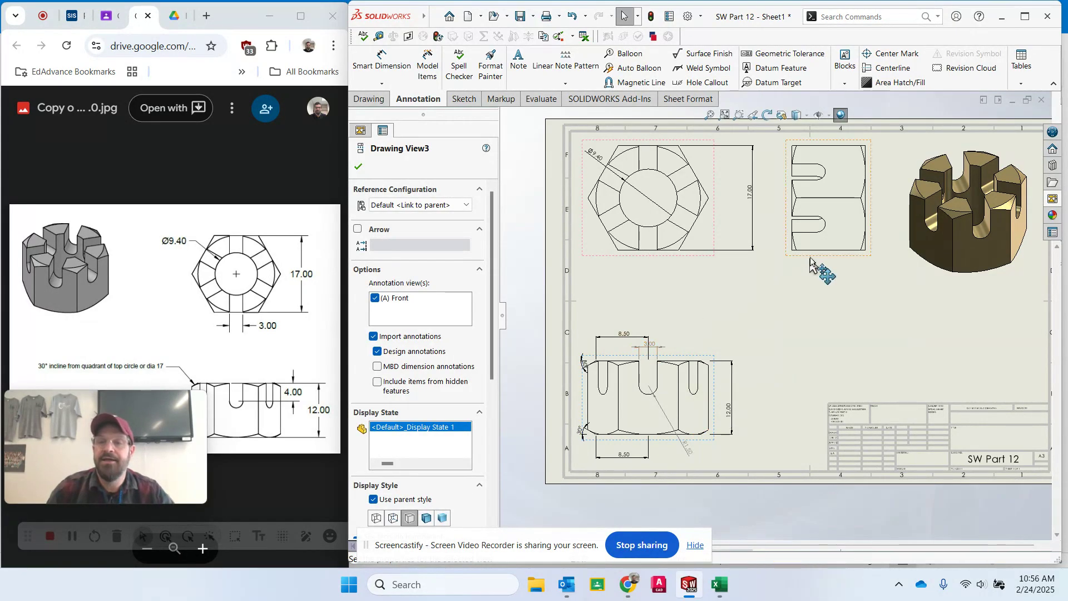
key("Escape")
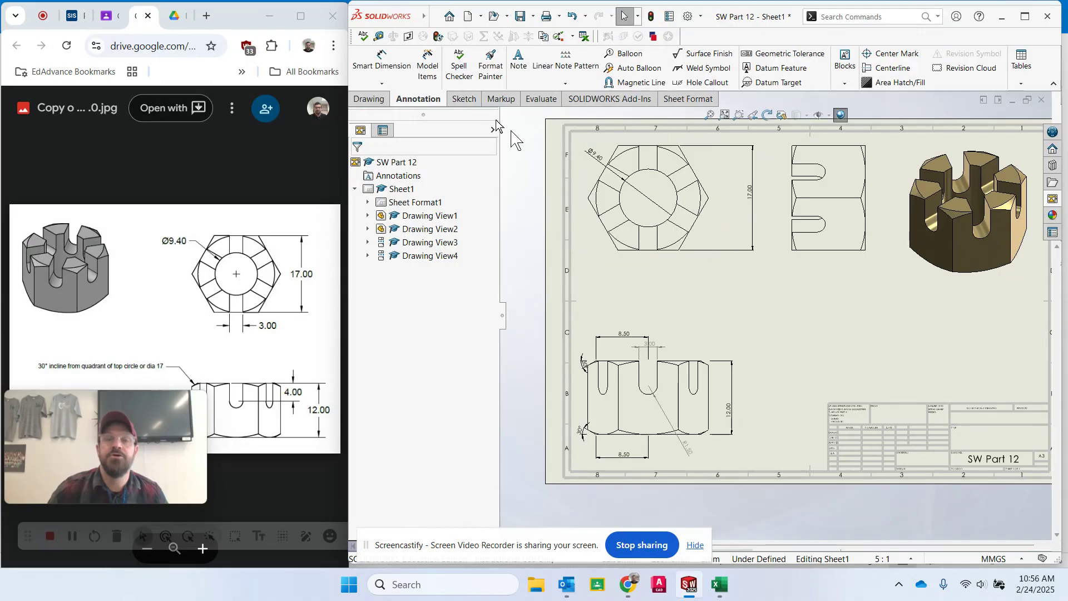
- Create section view A-A with a horizontal cutting line through the top view's centre and place it directly below that view
left_click(369, 99)
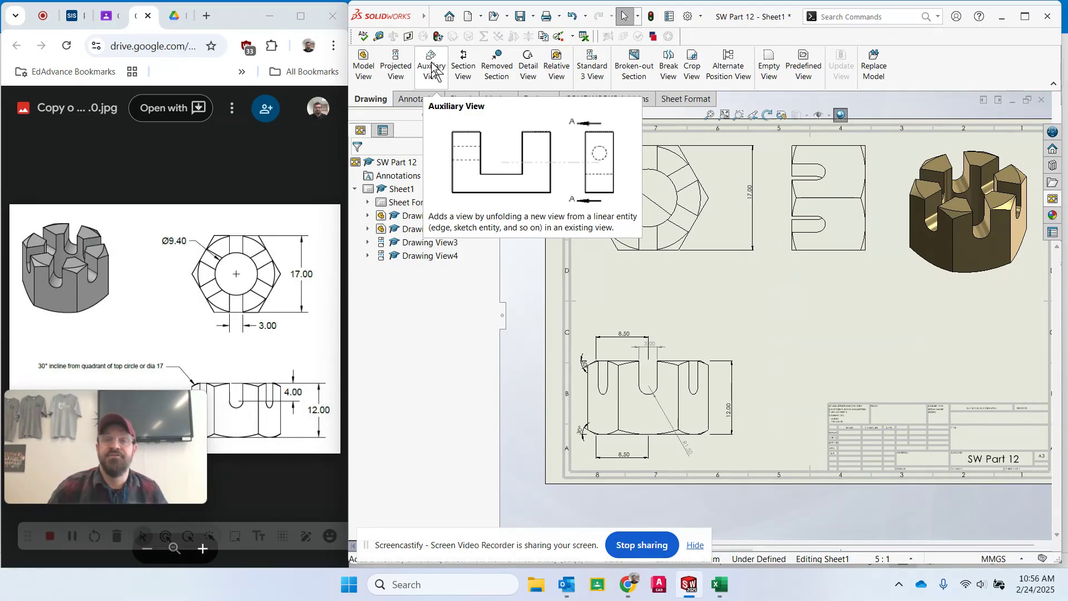
left_click(464, 66)
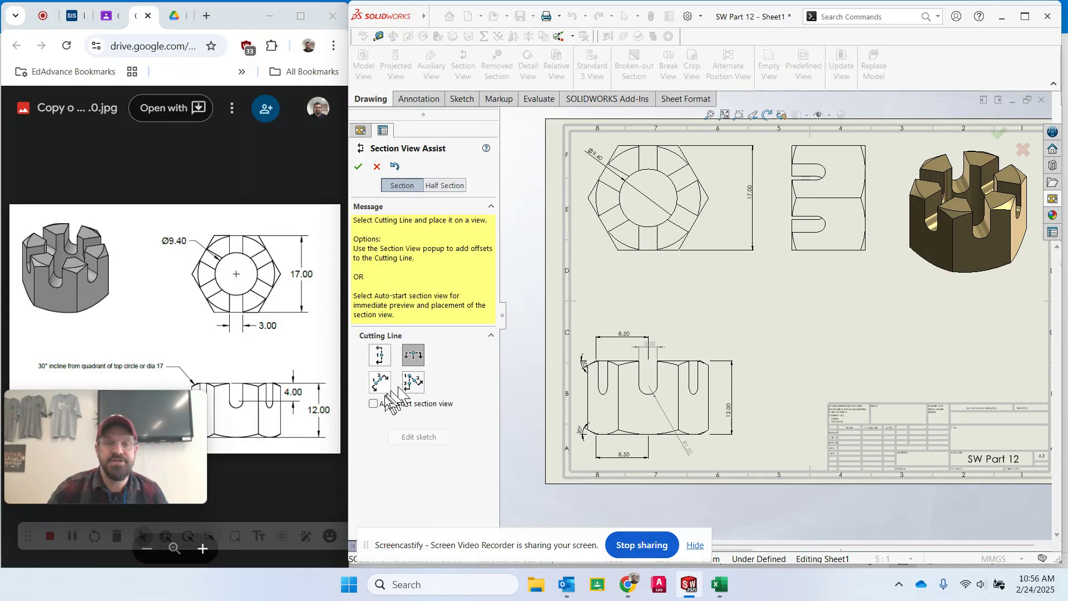
left_click(415, 359)
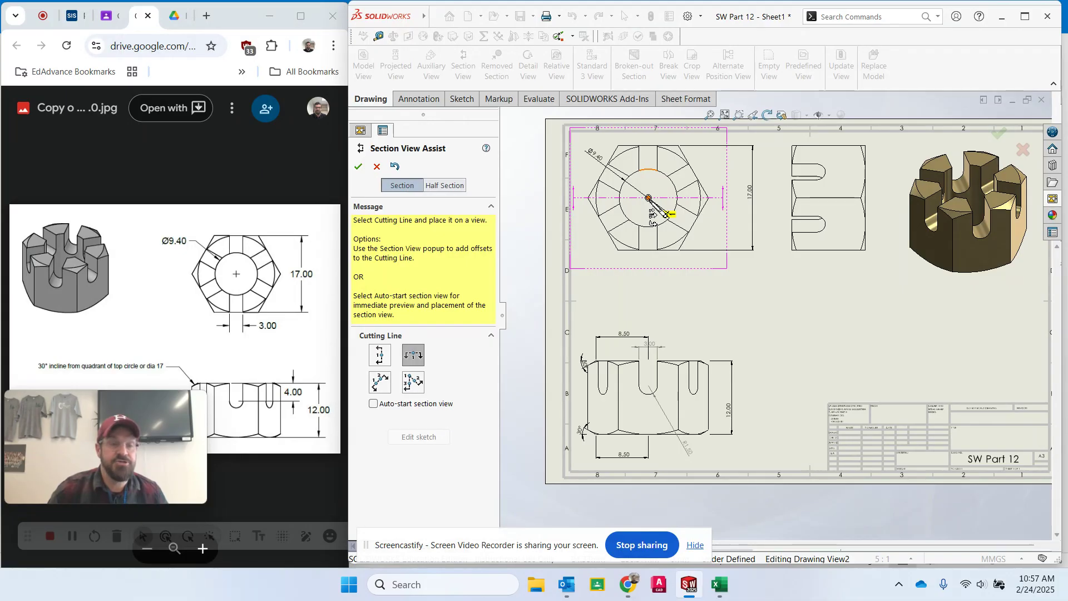
left_click(648, 198)
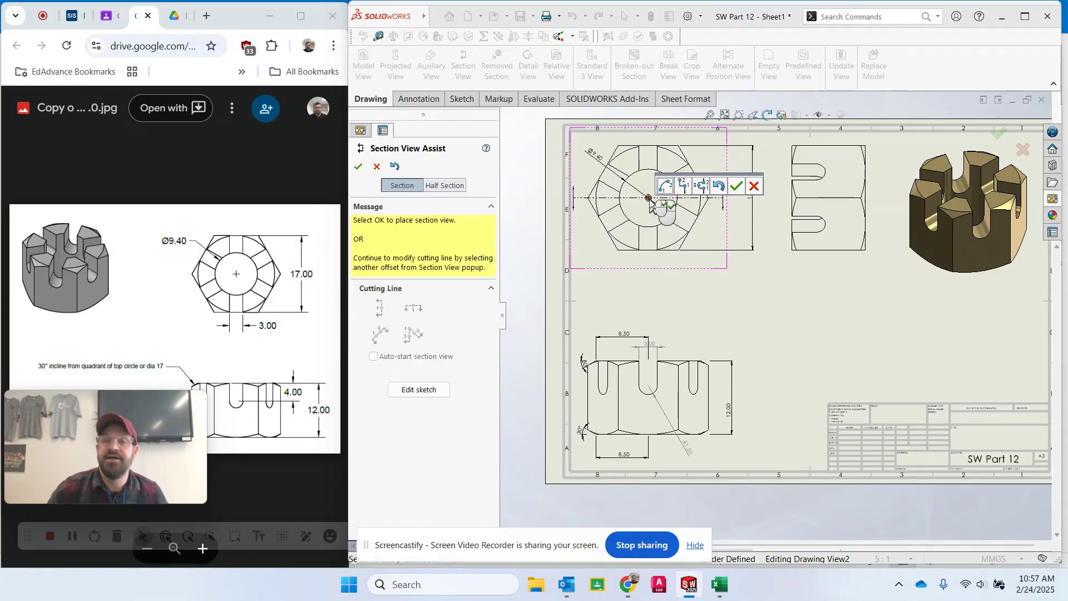
left_click(738, 187)
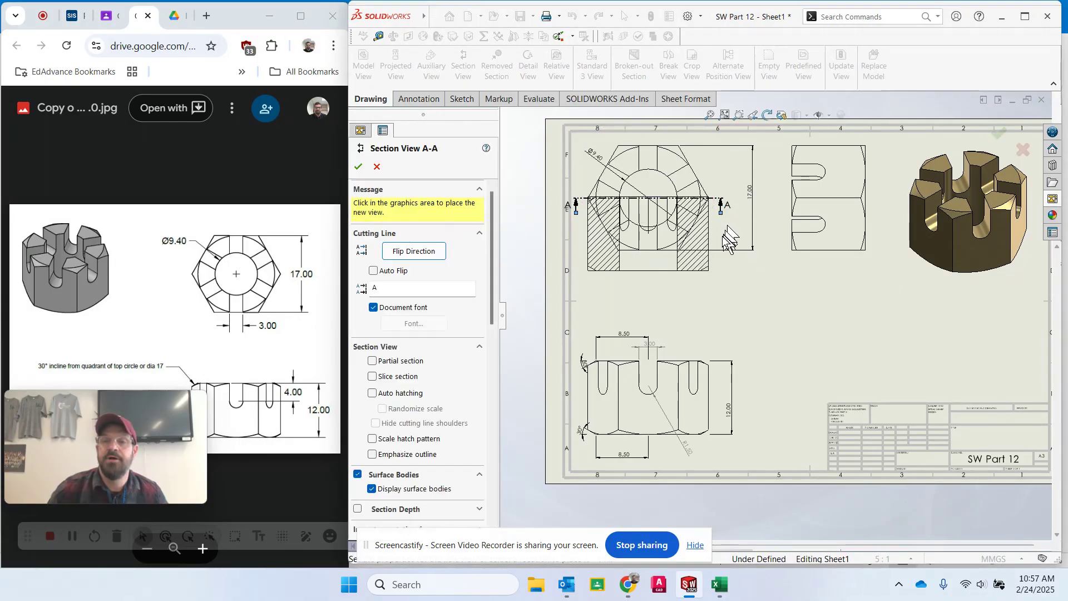
left_click(718, 293)
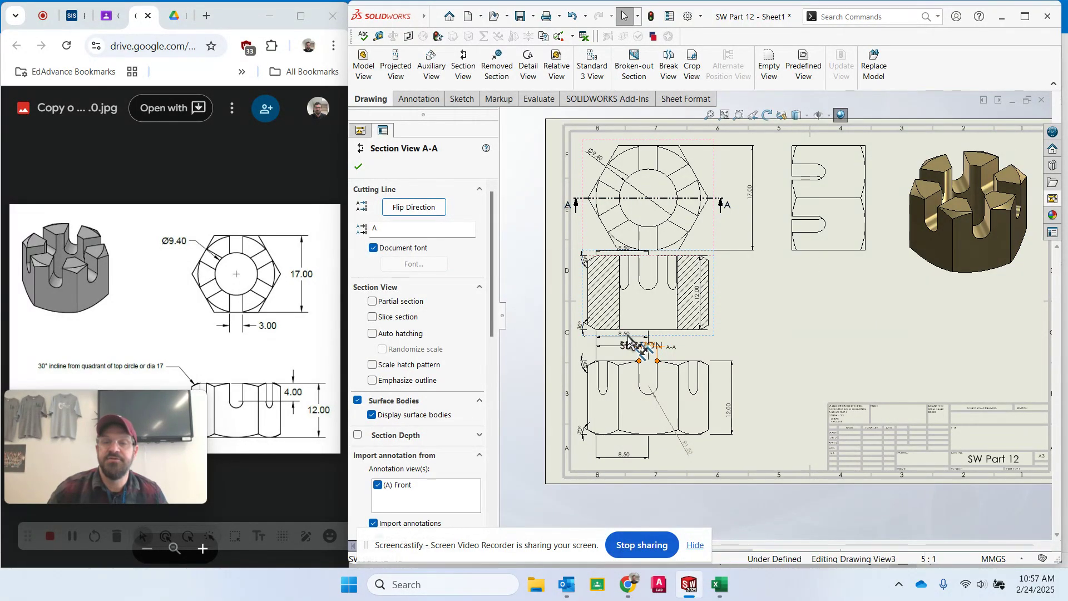
- Move the front view further below the section view and pull its upper and lower 8.50 dimensions closer to the outline
left_click_drag(630, 337, 630, 350)
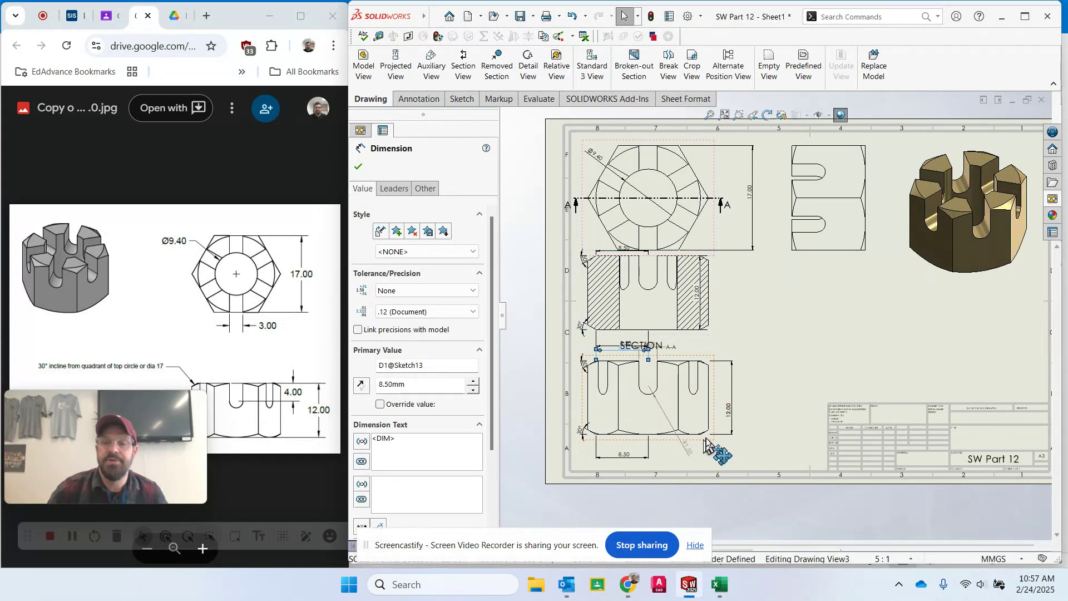
left_click_drag(710, 439, 710, 453)
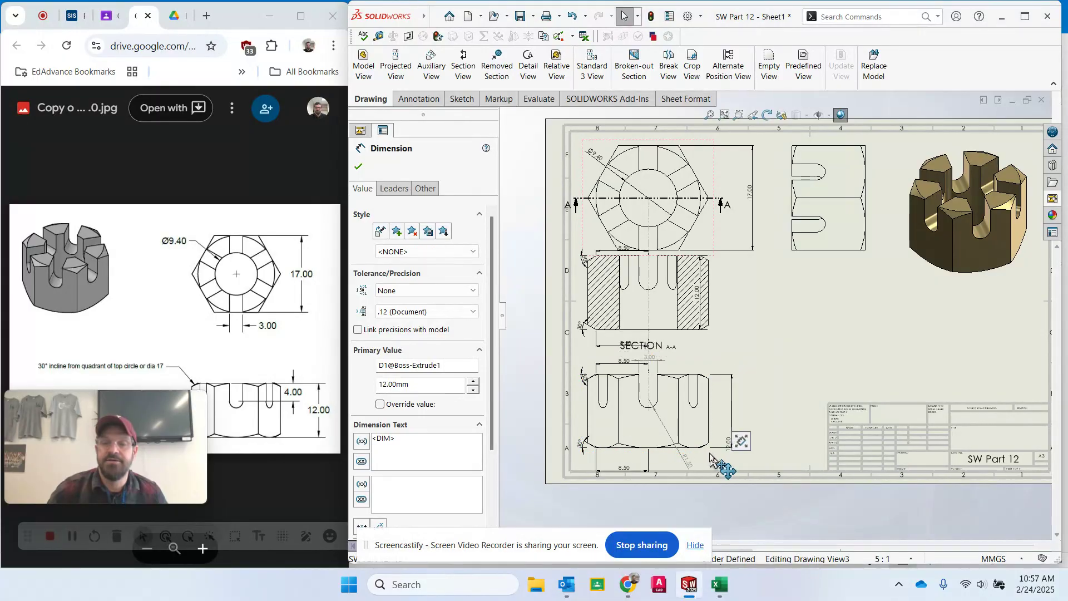
left_click_drag(630, 468, 627, 451)
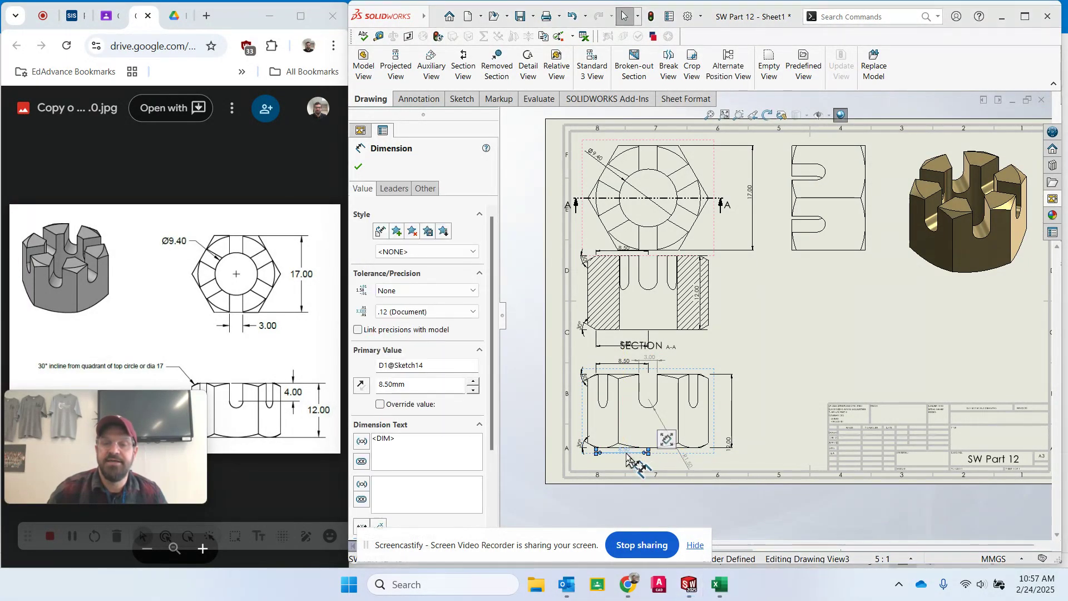
left_click(740, 452)
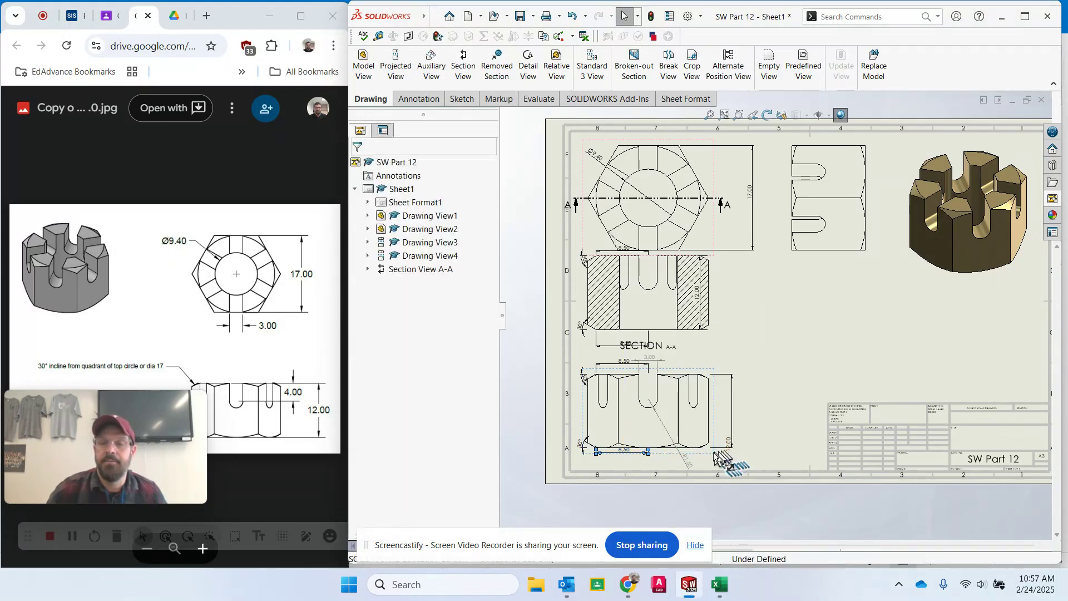
- Move the front view slightly lower on the sheet and shift section view A-A down, clear of the top view
left_click_drag(714, 454, 709, 465)
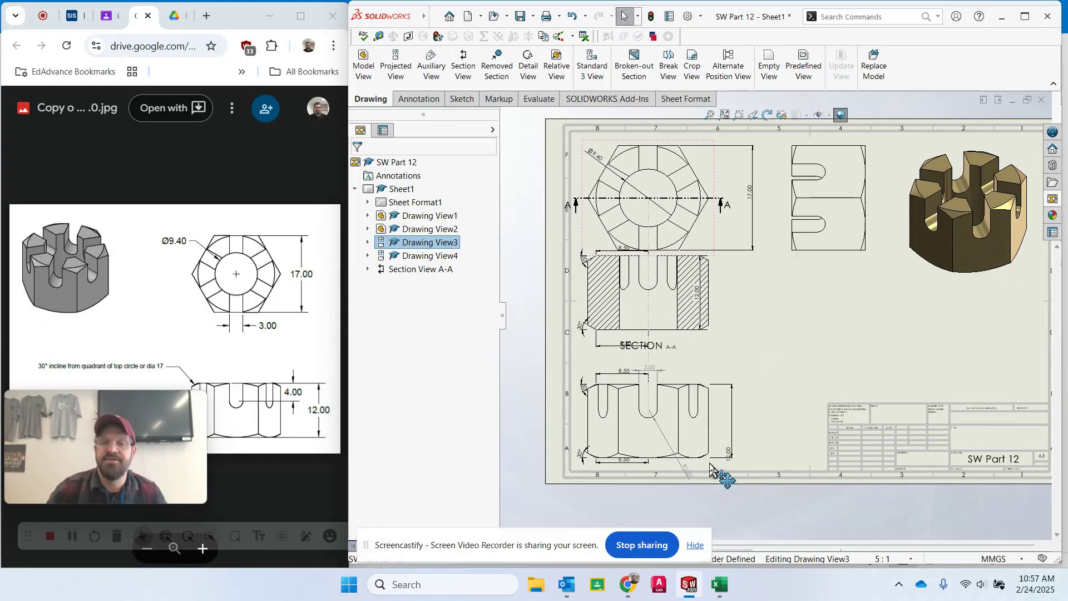
left_click(681, 303)
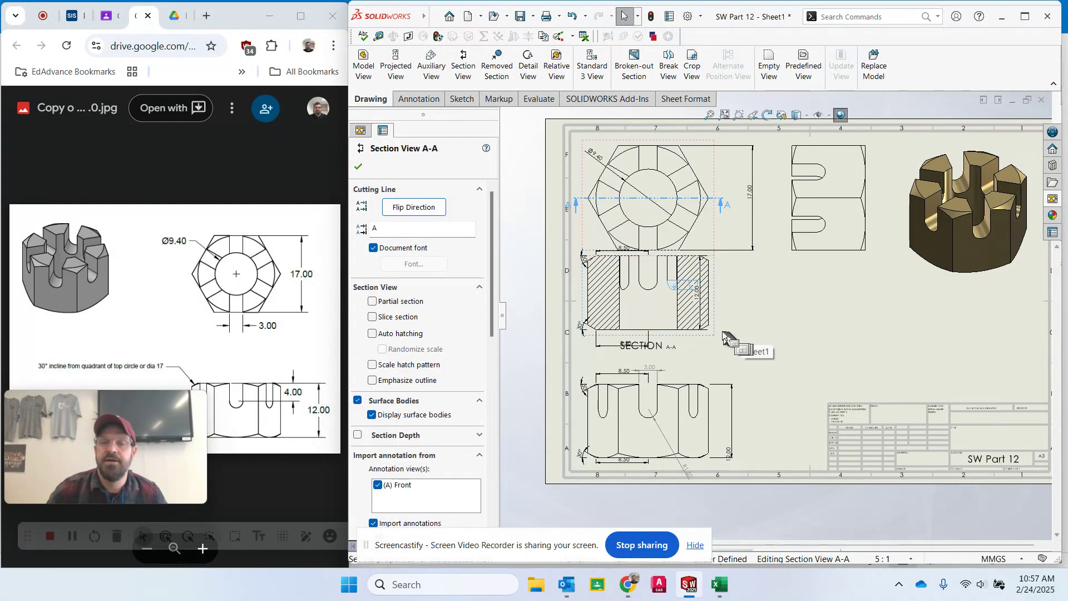
left_click_drag(711, 336, 707, 365)
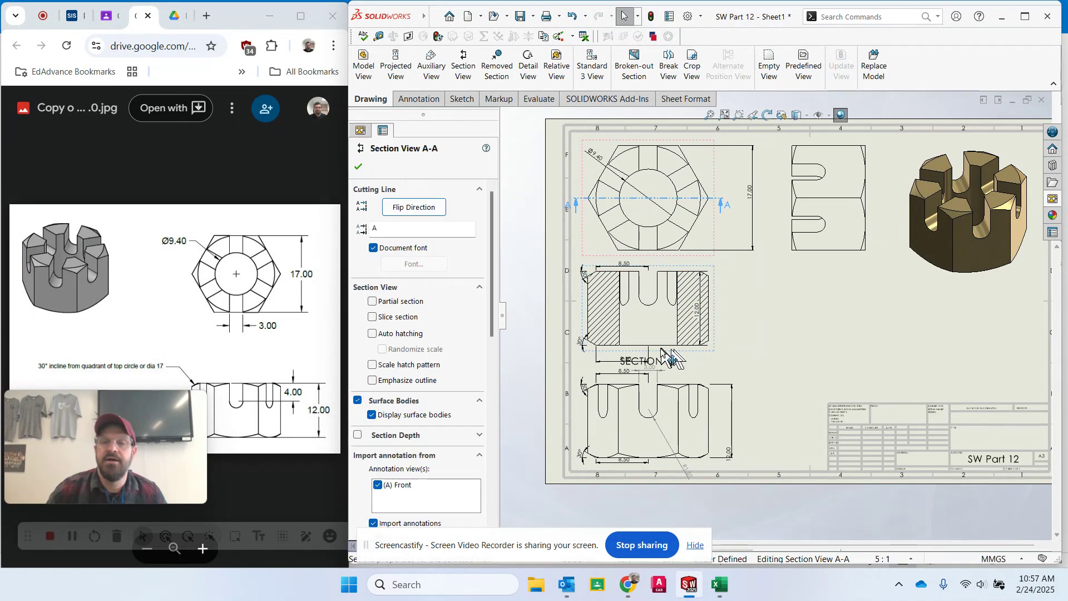
- Delete the horizontal dimension overlapping the section A-A label and move the section's 12.00 height dimension outside the hatched outline
left_click(626, 359)
key("Delete")
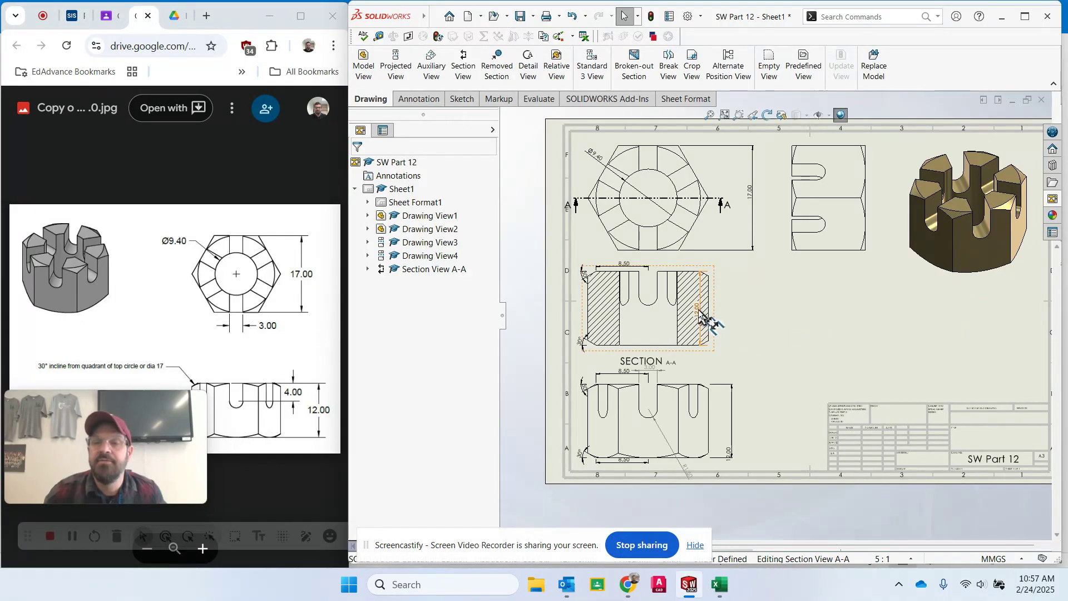
left_click_drag(699, 310, 725, 309)
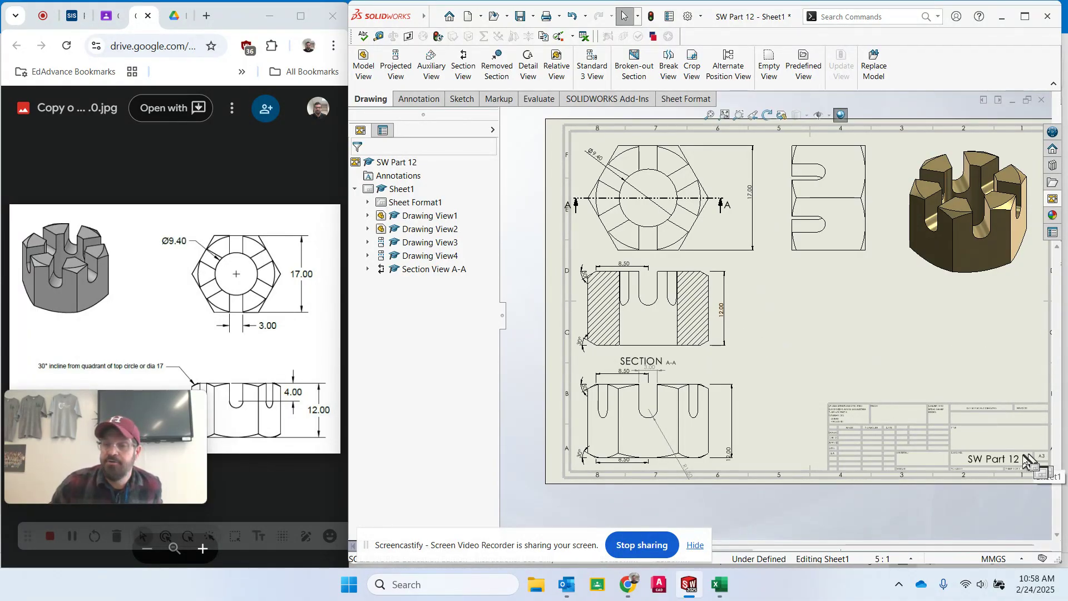
scroll(1029, 466, "down", 4)
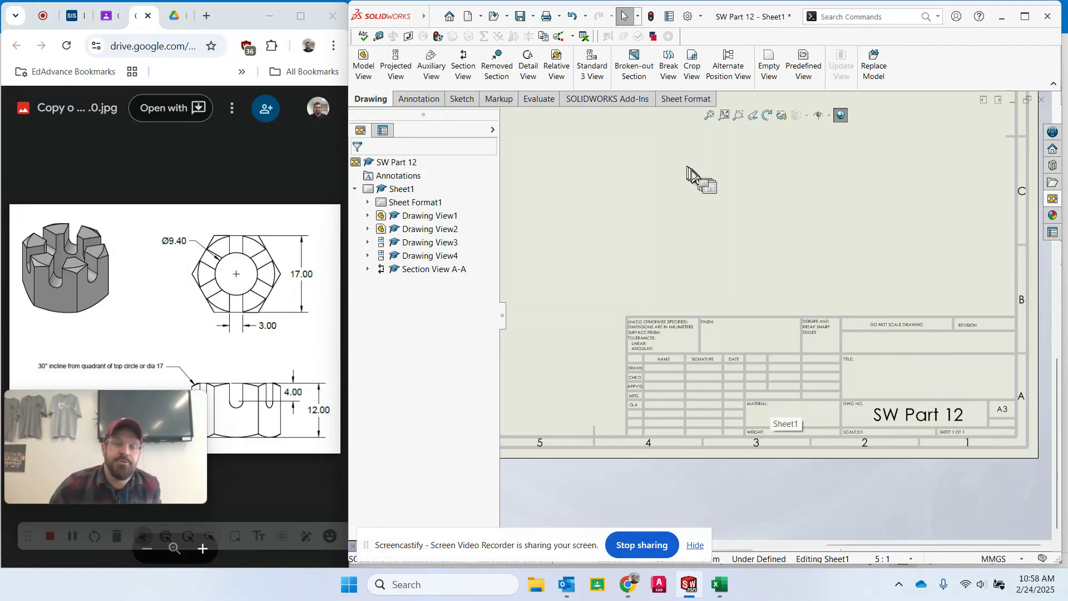
key("z")
scroll(639, 220, "up", 3)
scroll(683, 216, "down", 3)
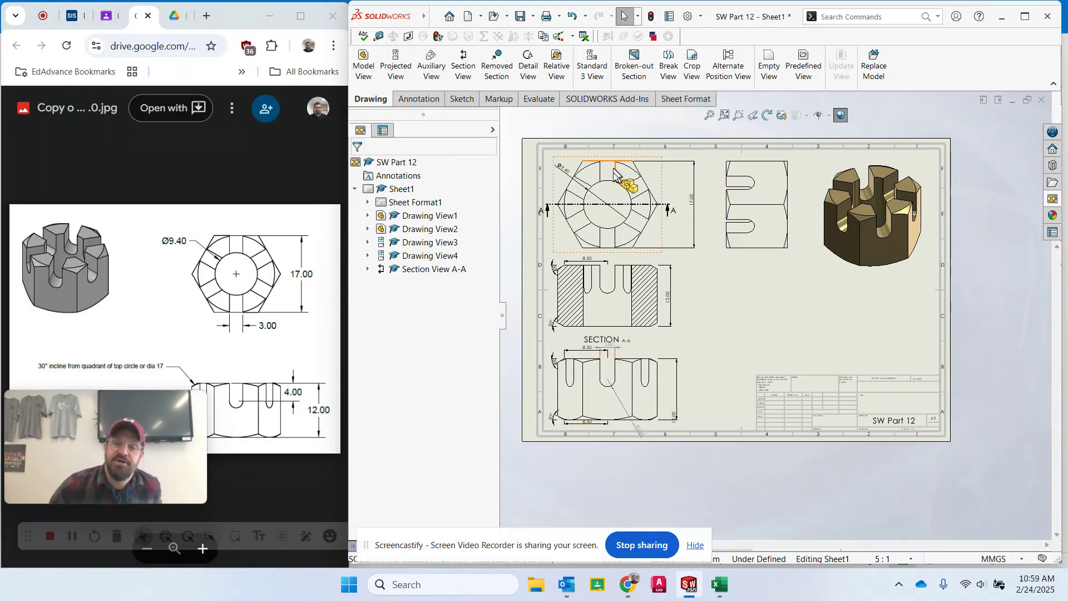
- Delete the projected side view located between the top view and the isometric view
left_click(778, 202)
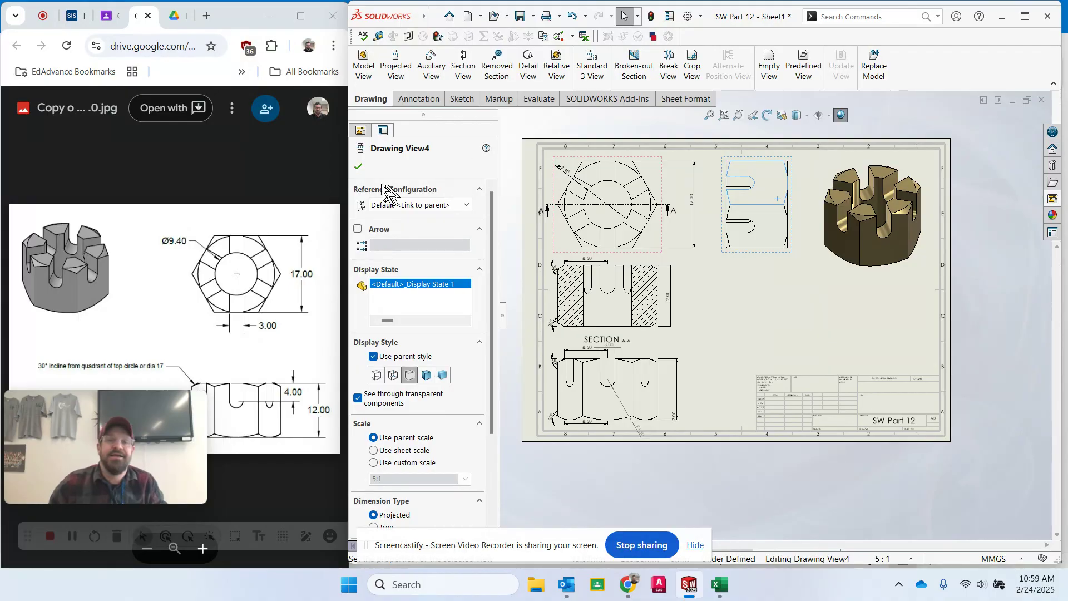
left_click(359, 167)
right_click(761, 228)
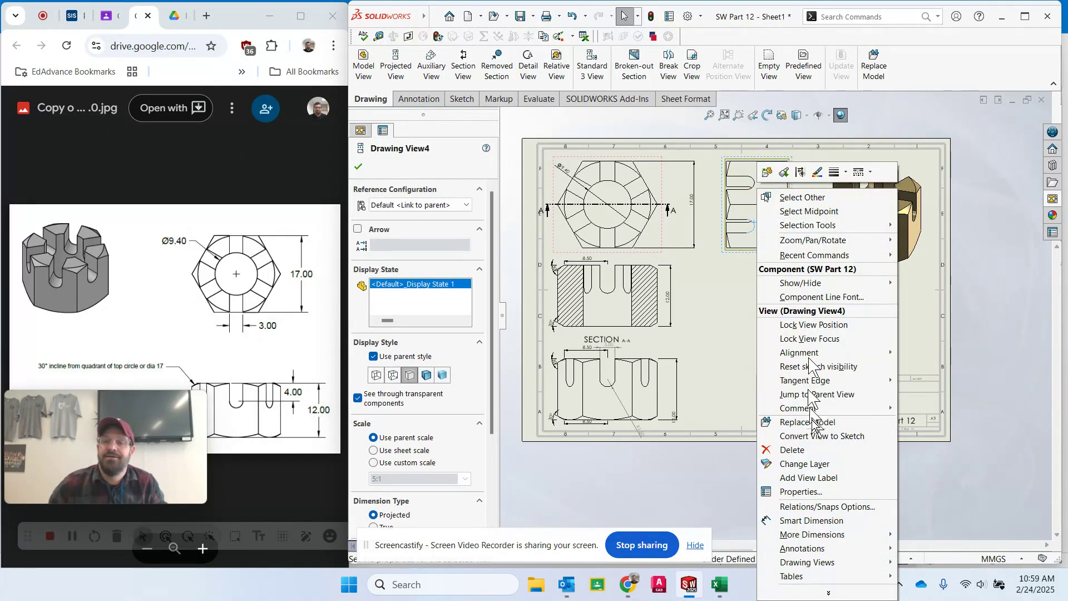
left_click(814, 450)
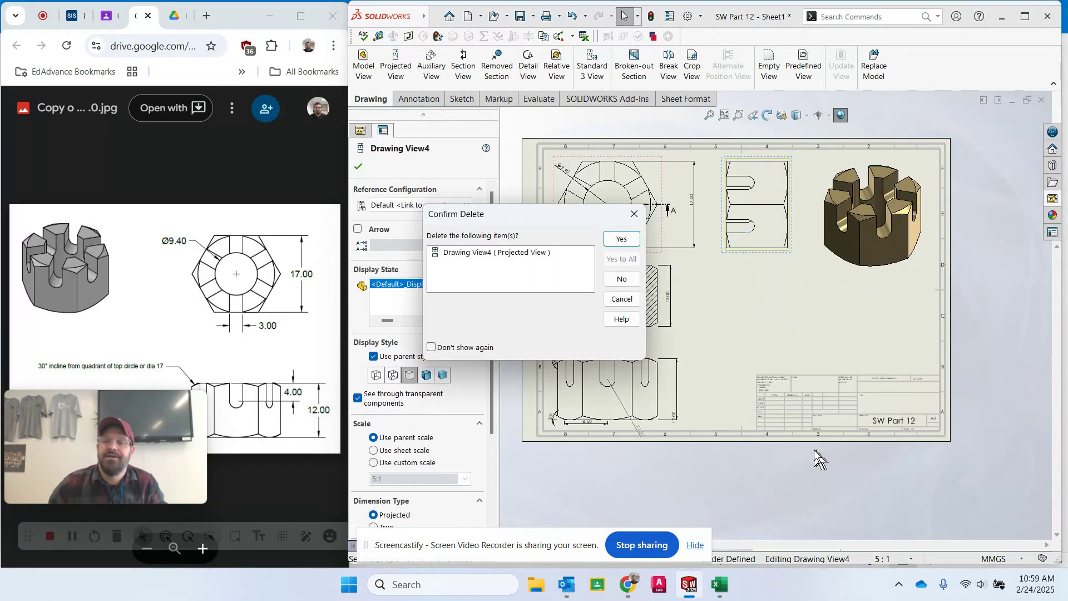
left_click(622, 239)
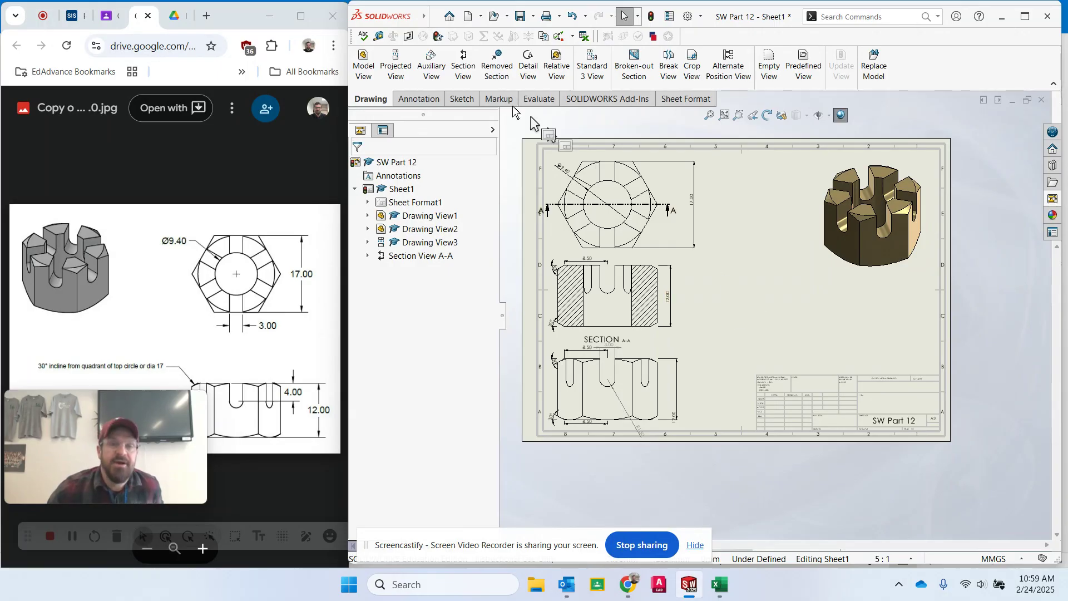
- Save the drawing as SW Part 12 in SOLIDWORKS Drawing format in the SolidWorks Parts for Assignments folder, replacing the existing file
left_click(533, 16)
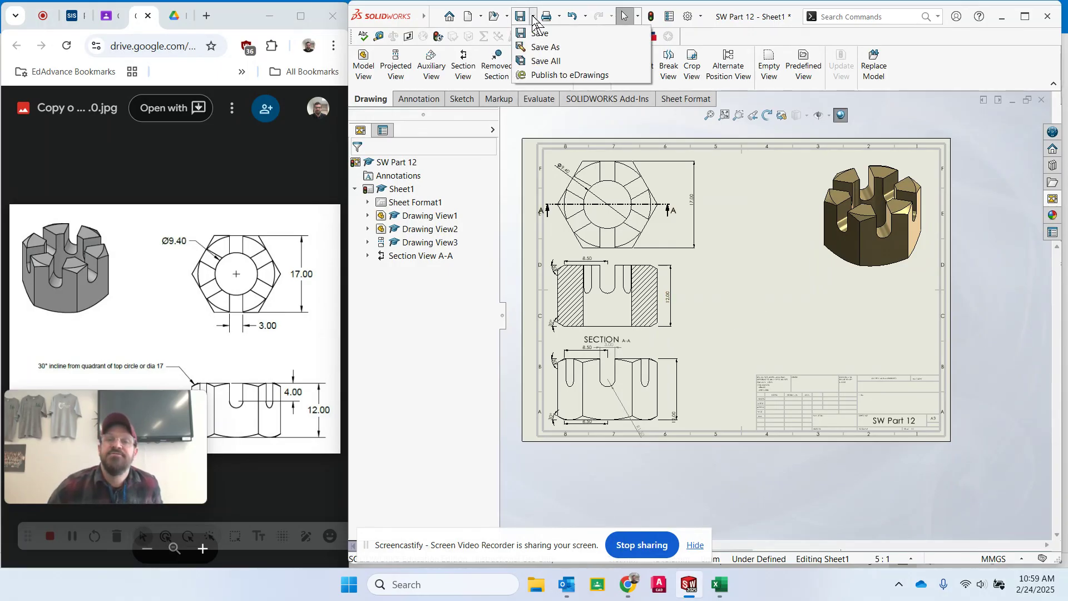
left_click(544, 44)
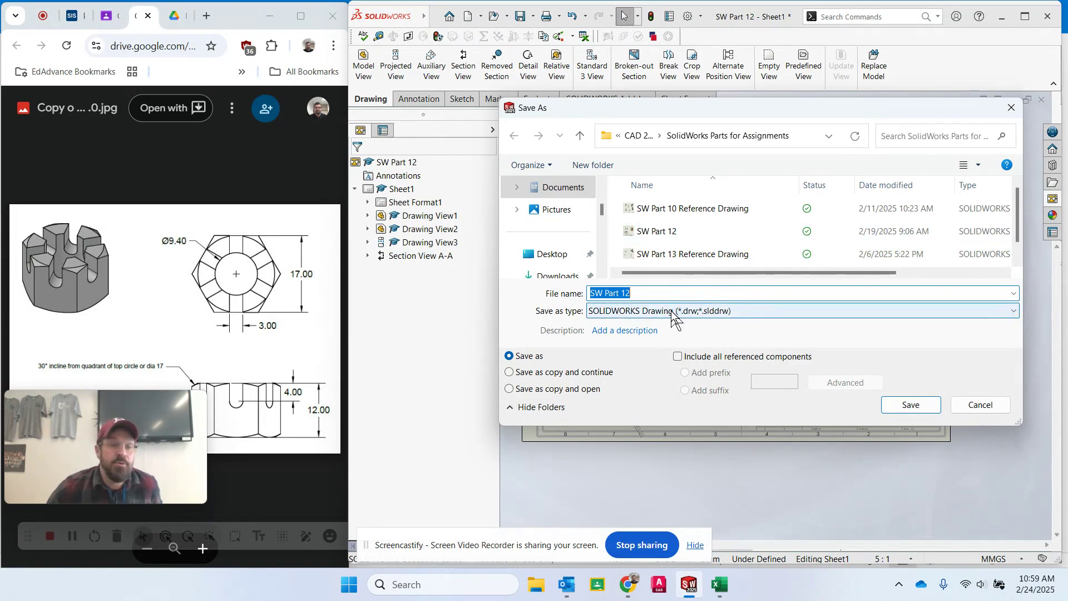
left_click(726, 312)
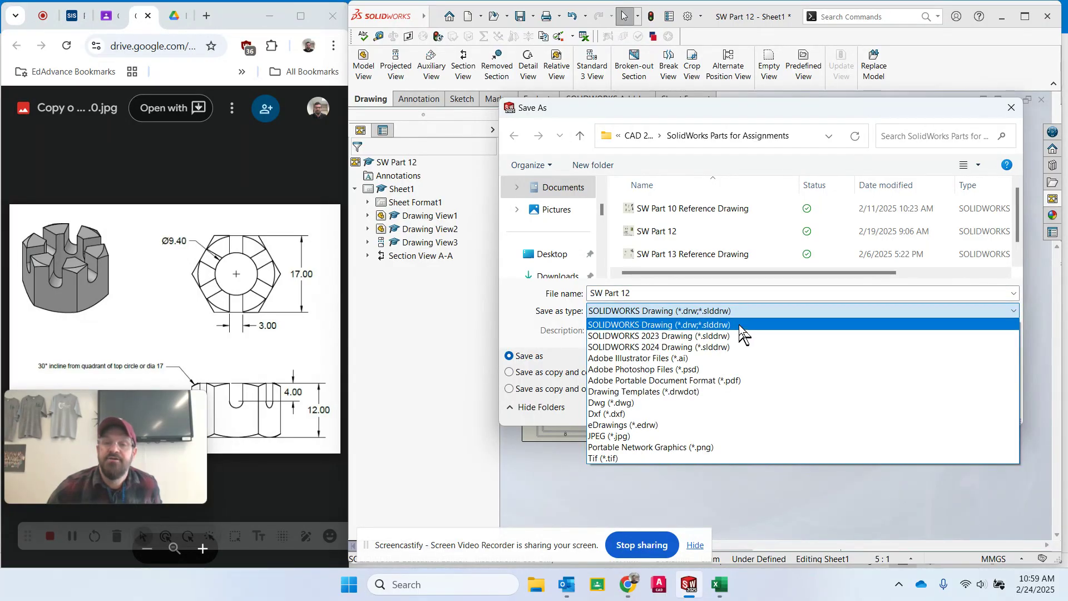
left_click(742, 299)
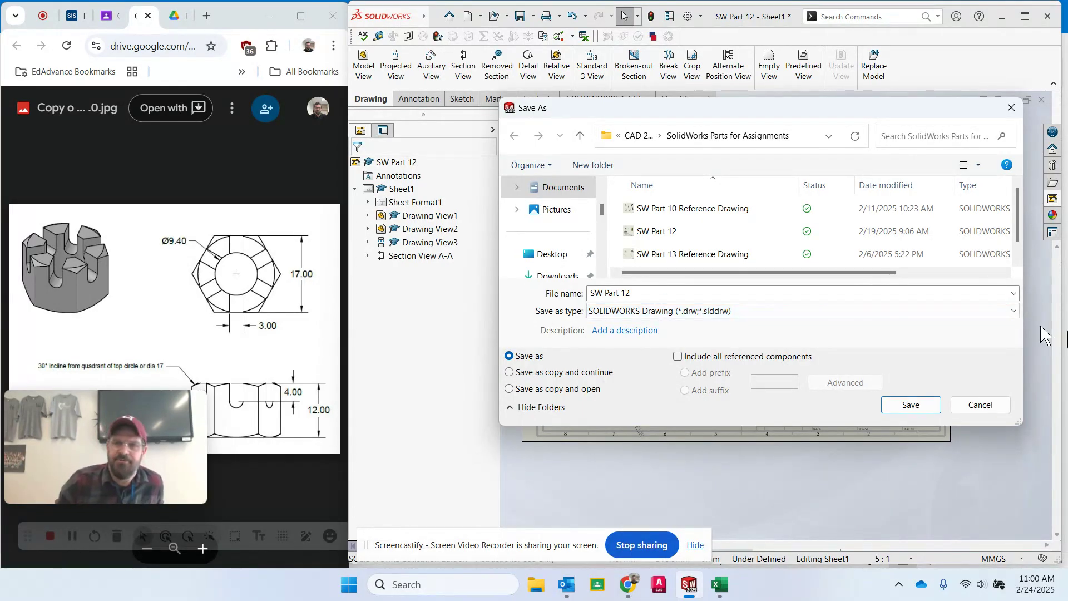
left_click(905, 400)
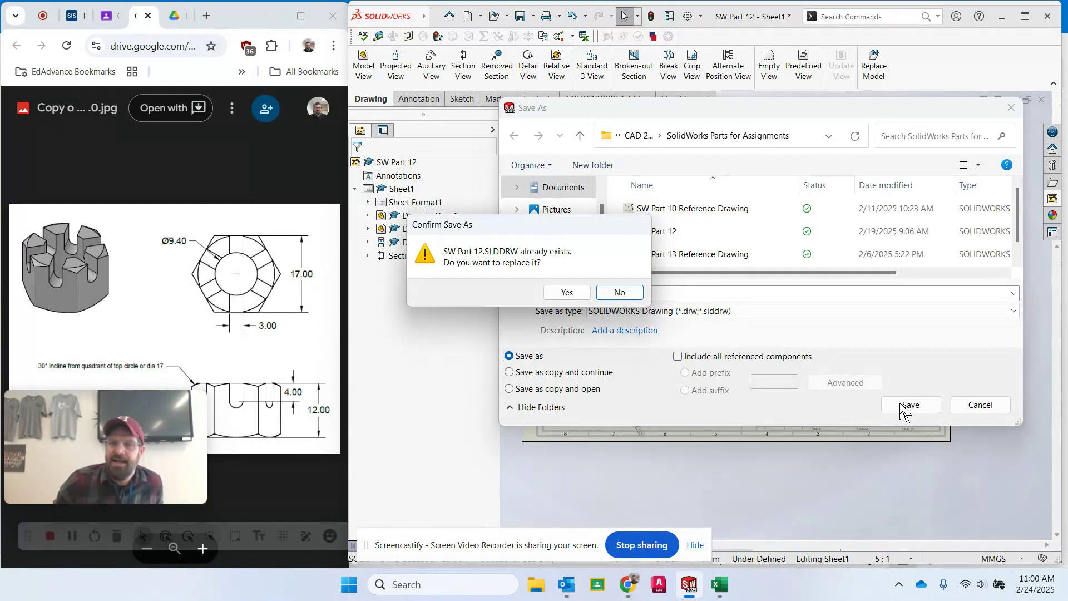
left_click(570, 291)
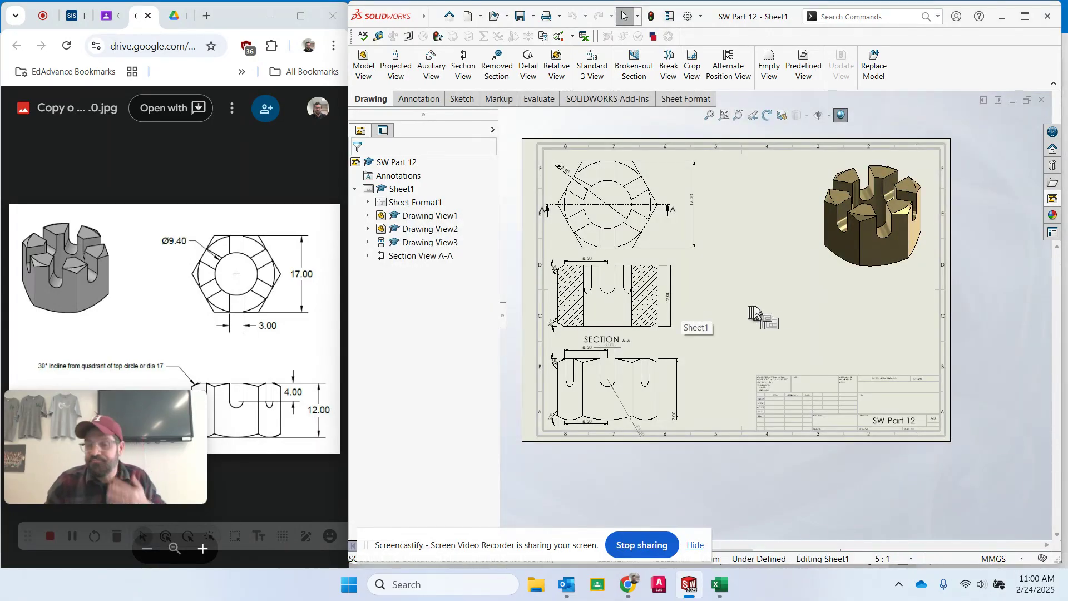